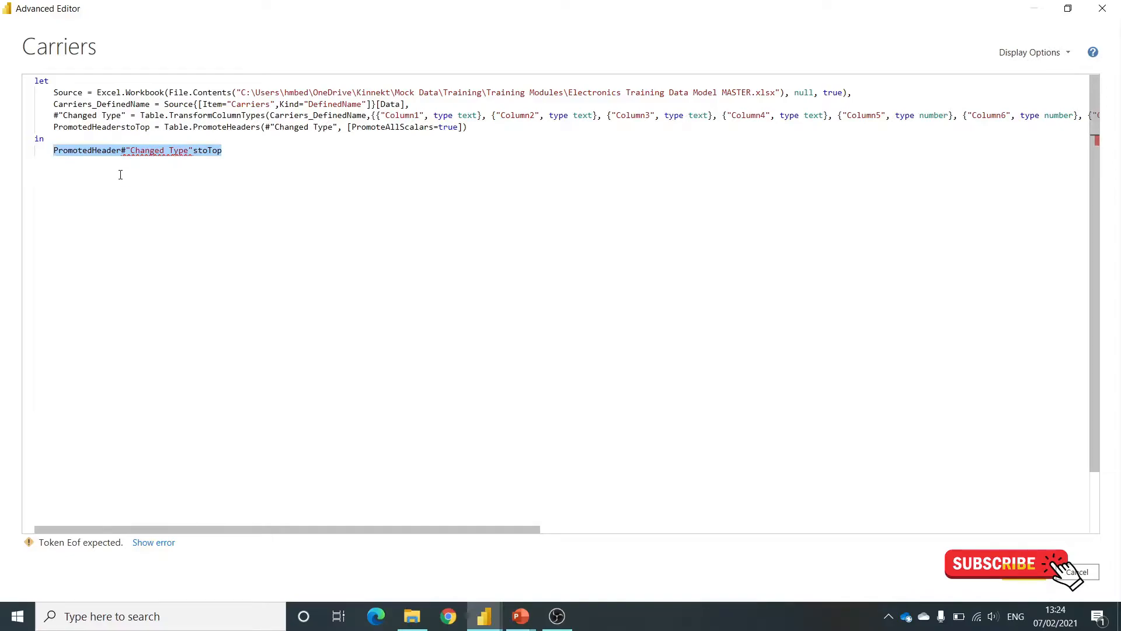
- Try to set the Carriers query's output after "in" to PromotedHeaderstoTop in the Advanced Editor, discarding the edits
left_click(1069, 572)
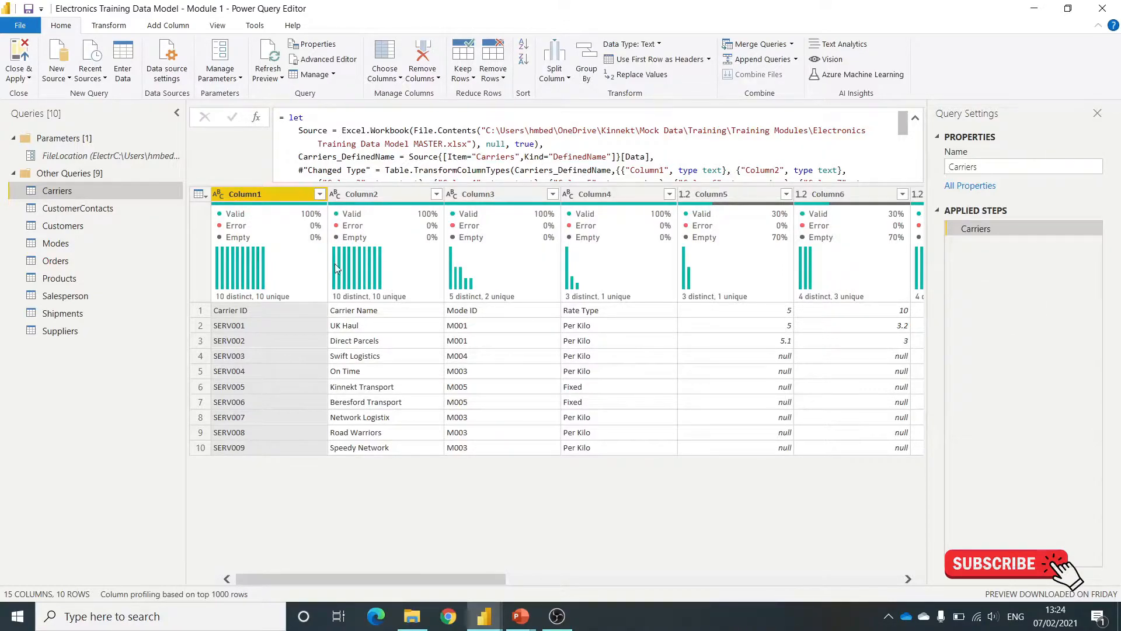
left_click(337, 62)
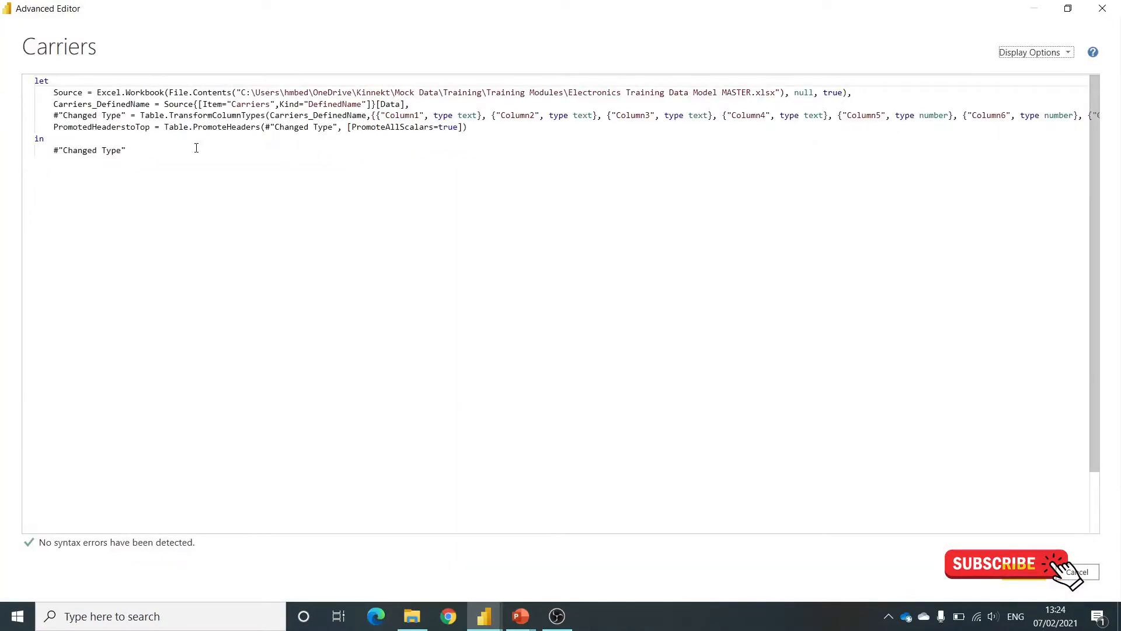
left_click_drag(480, 128, 123, 121)
left_click(146, 117)
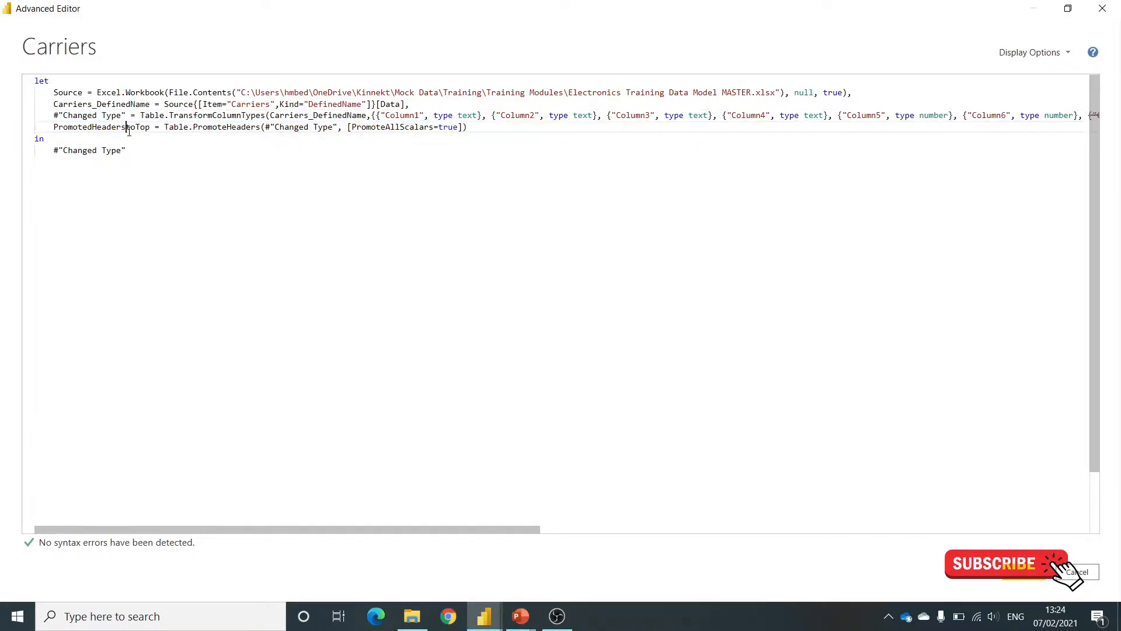
double_click(133, 128)
key("ctrl+c")
left_click_drag(127, 150, 54, 151)
key("ctrl+v")
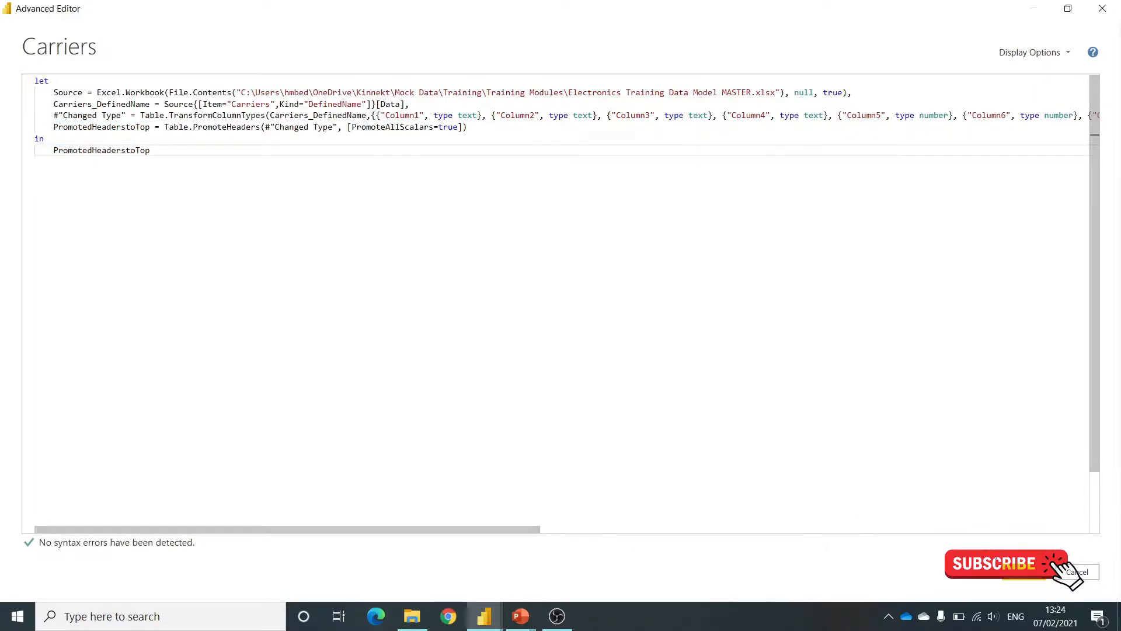
left_click(1073, 572)
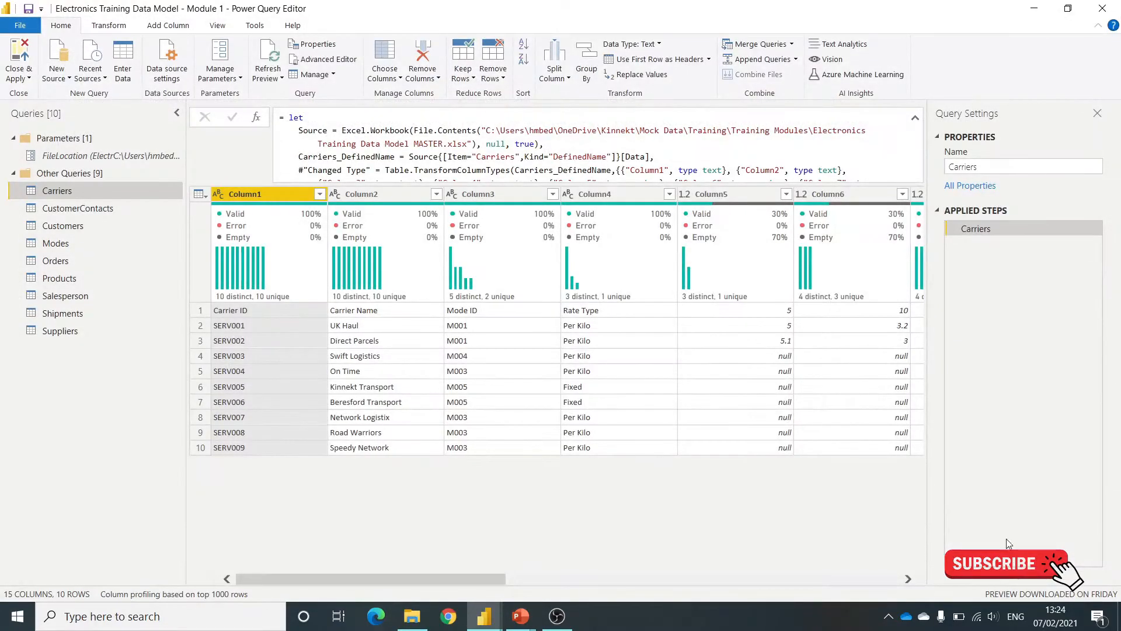
- Check the Sales Porson column in the Shipments query, and use the first row as headers in the Salesperson query
left_click(63, 314)
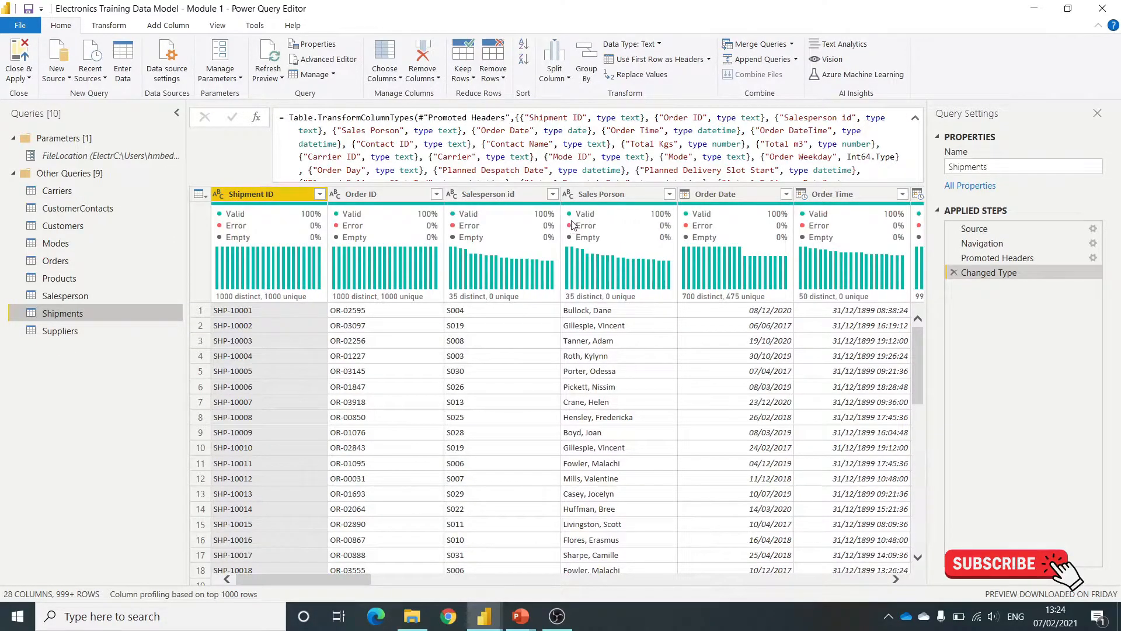
left_click(605, 193)
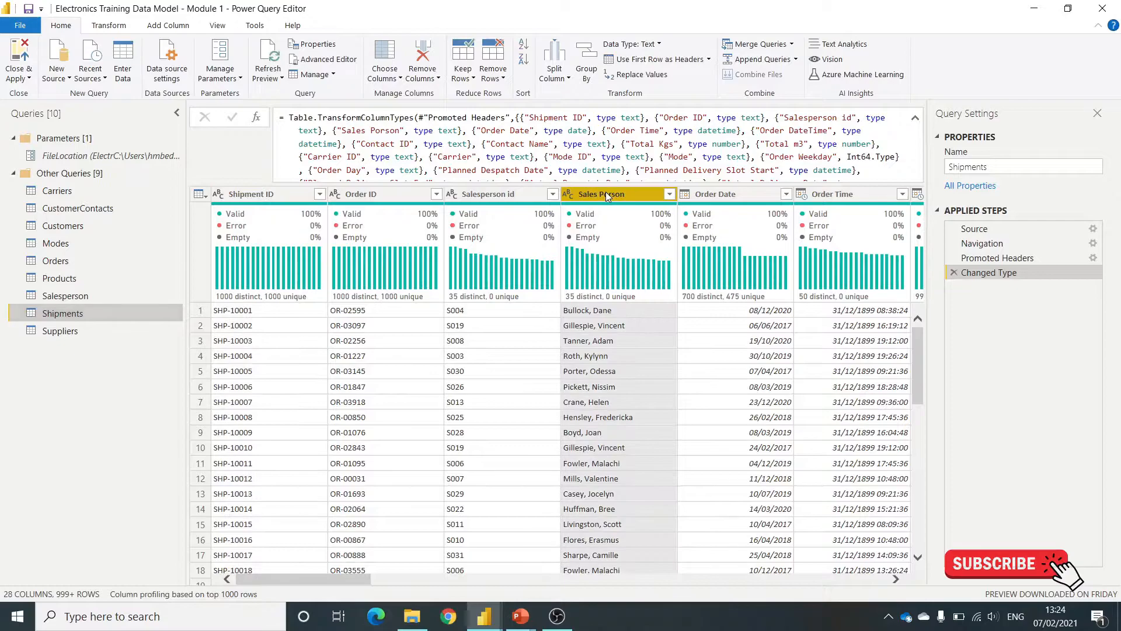
left_click(70, 296)
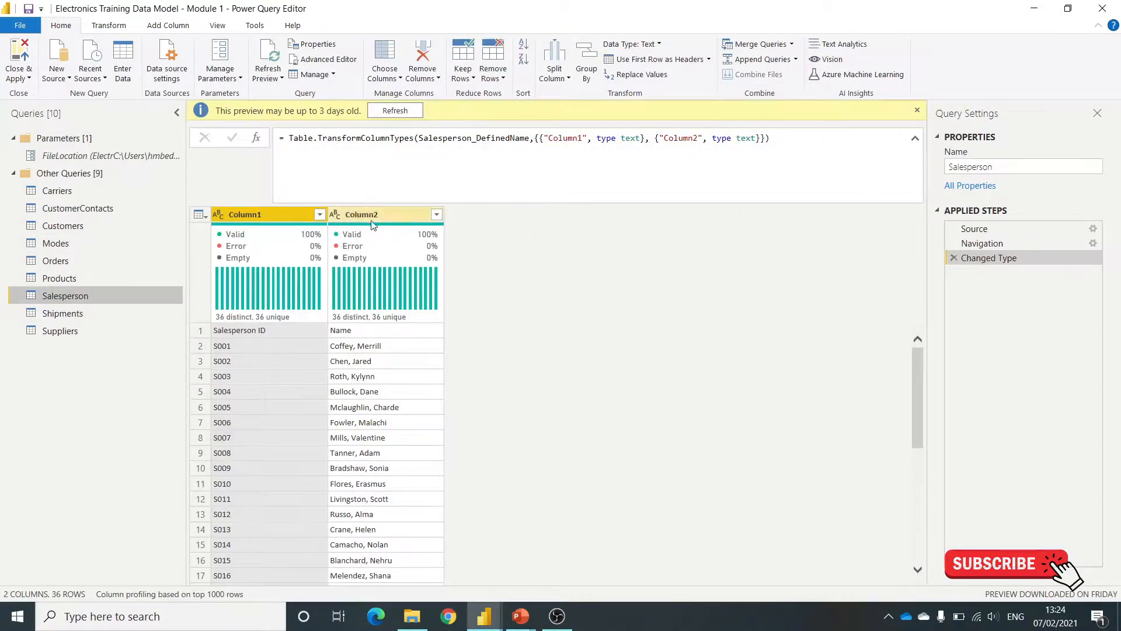
left_click(644, 59)
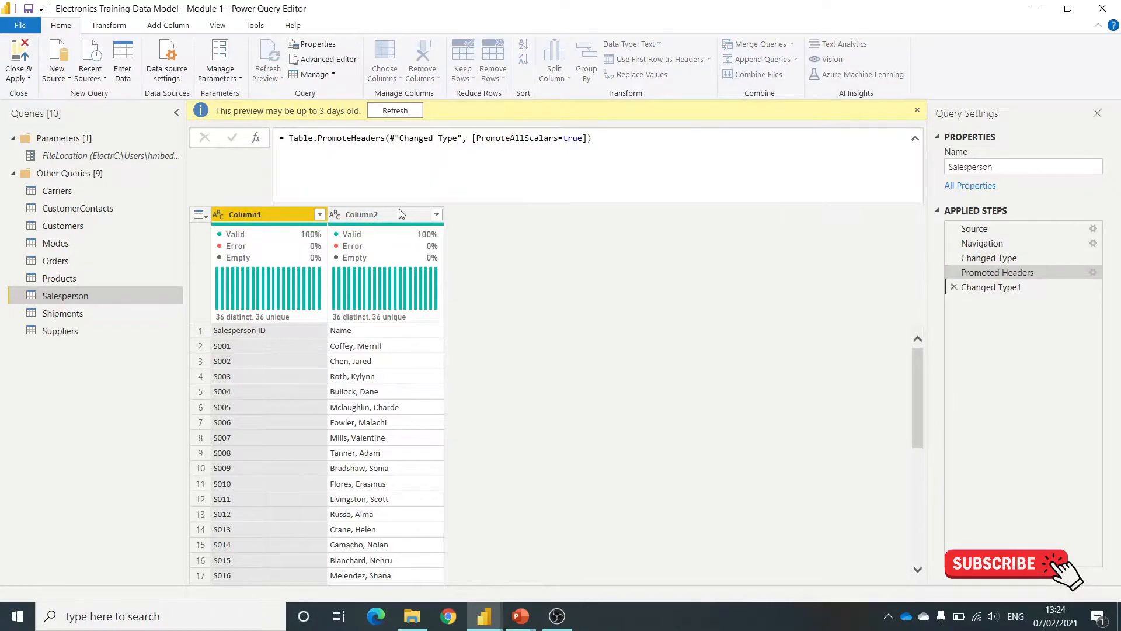
- Rename the Shipments query's misspelled Sales Porson column to Sales Person and review its M code in the Advanced Editor
left_click(59, 318)
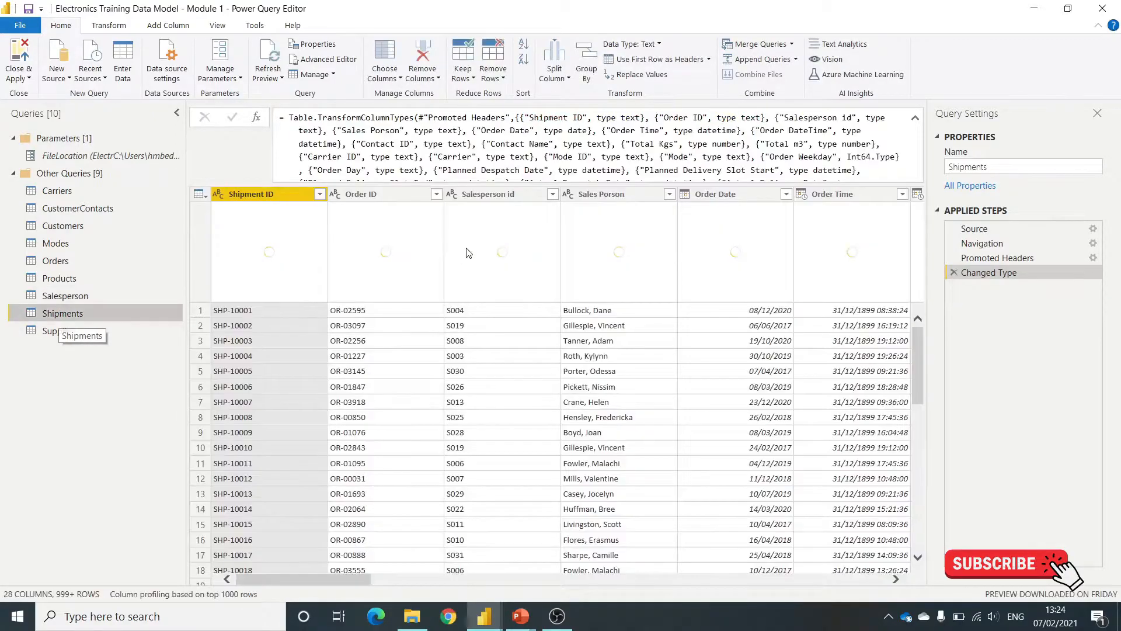
left_click(609, 192)
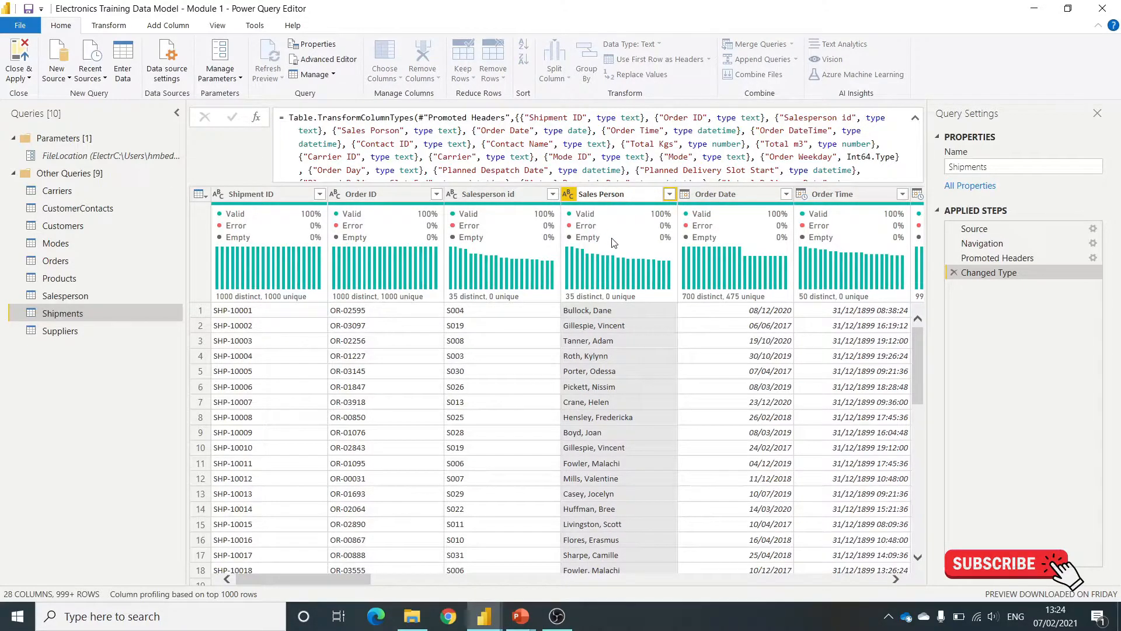
key("Return")
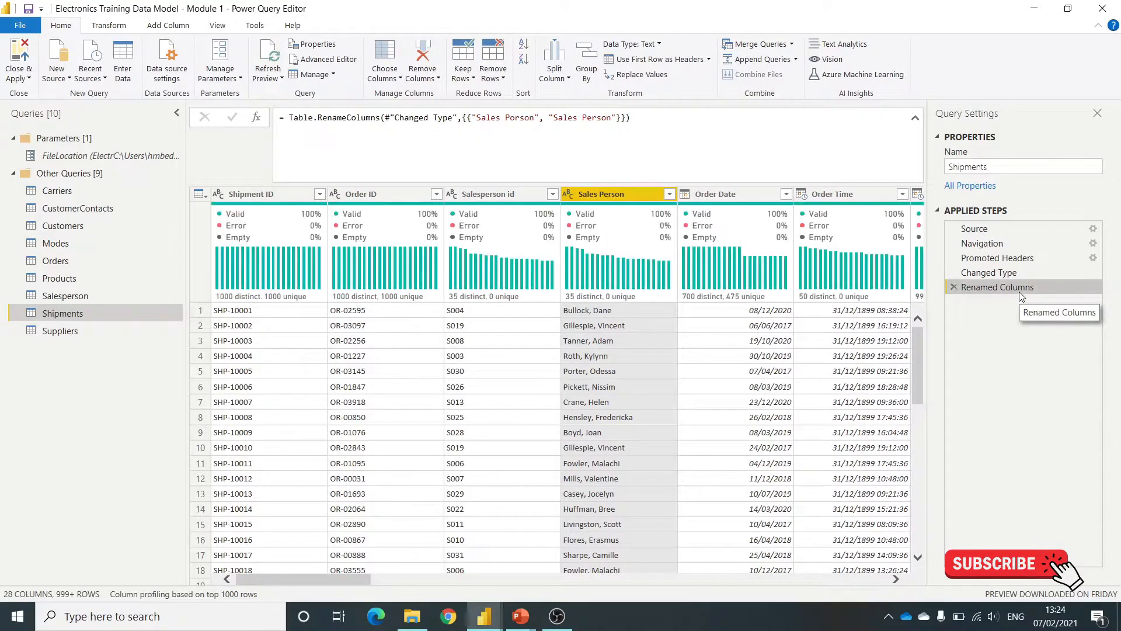
left_click(320, 60)
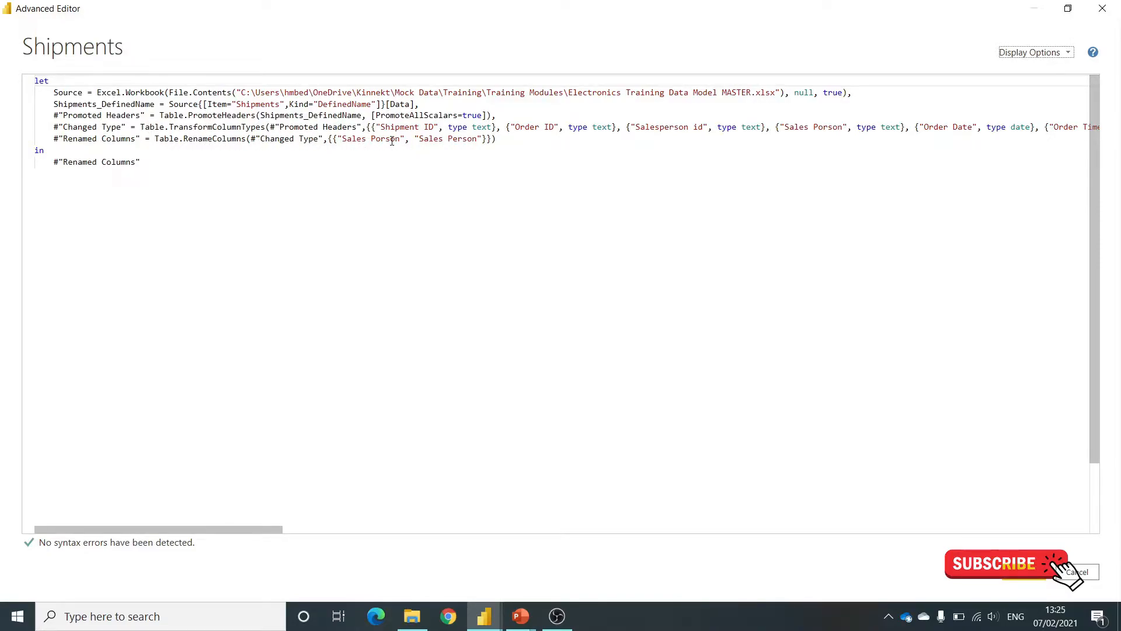
left_click(1026, 571)
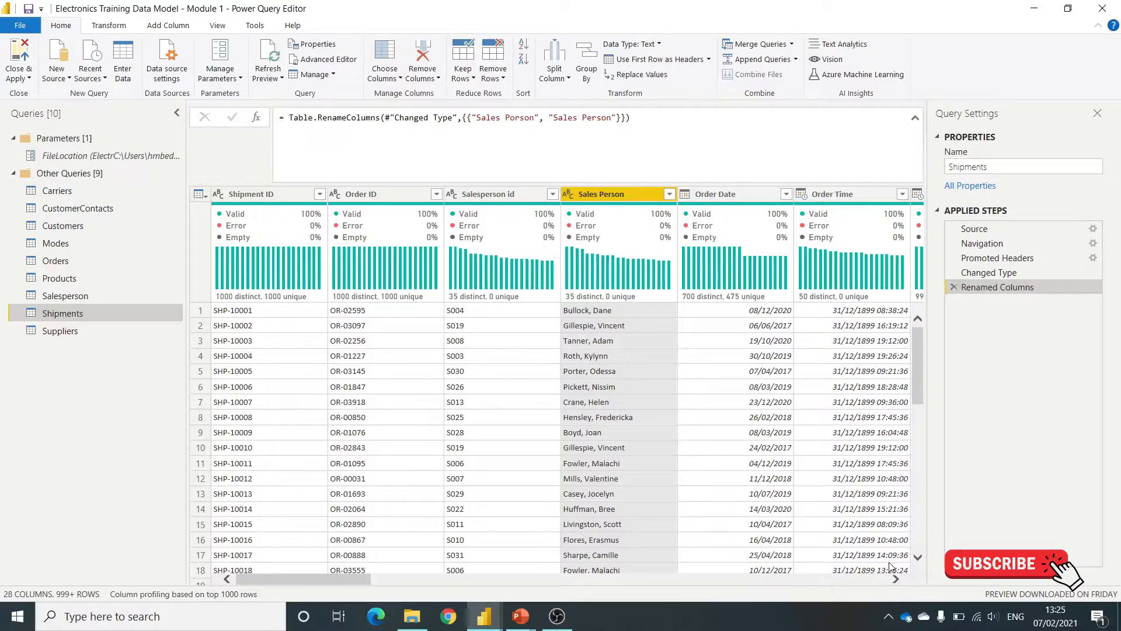
- Change the data type of the Shipments query's Order Time column to Time
scroll(896, 578, "right", 3)
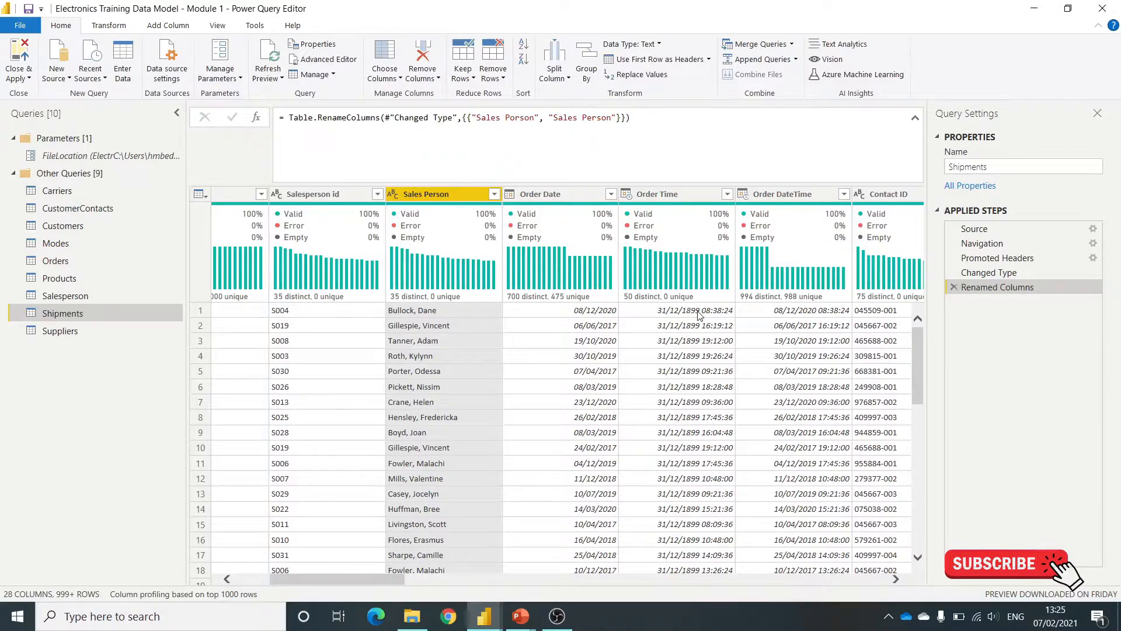
left_click(628, 195)
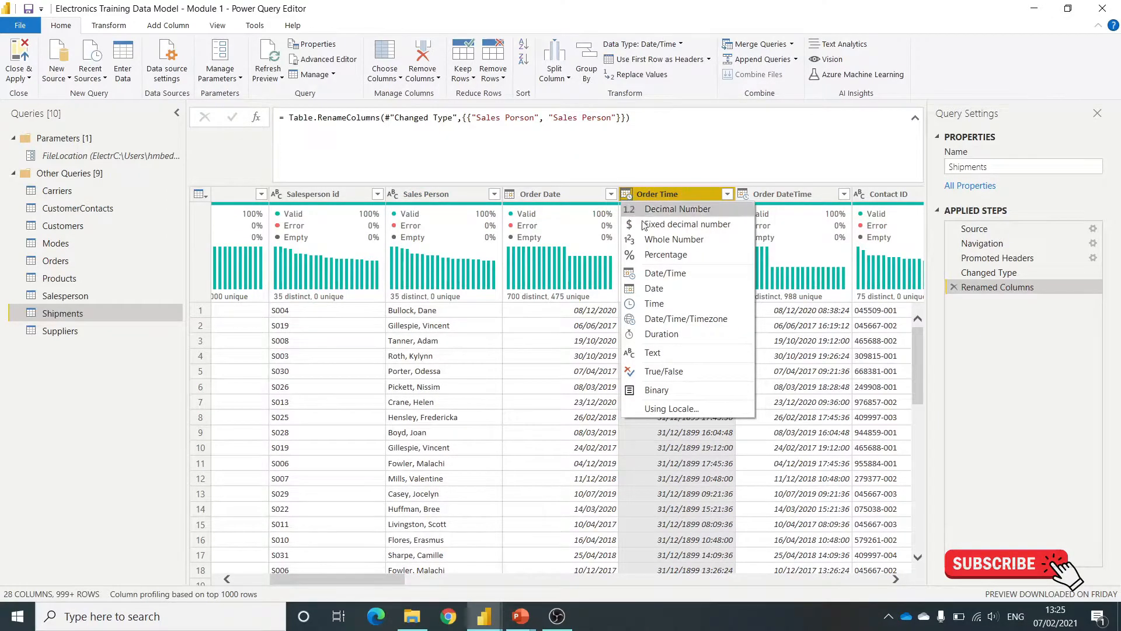
left_click(671, 304)
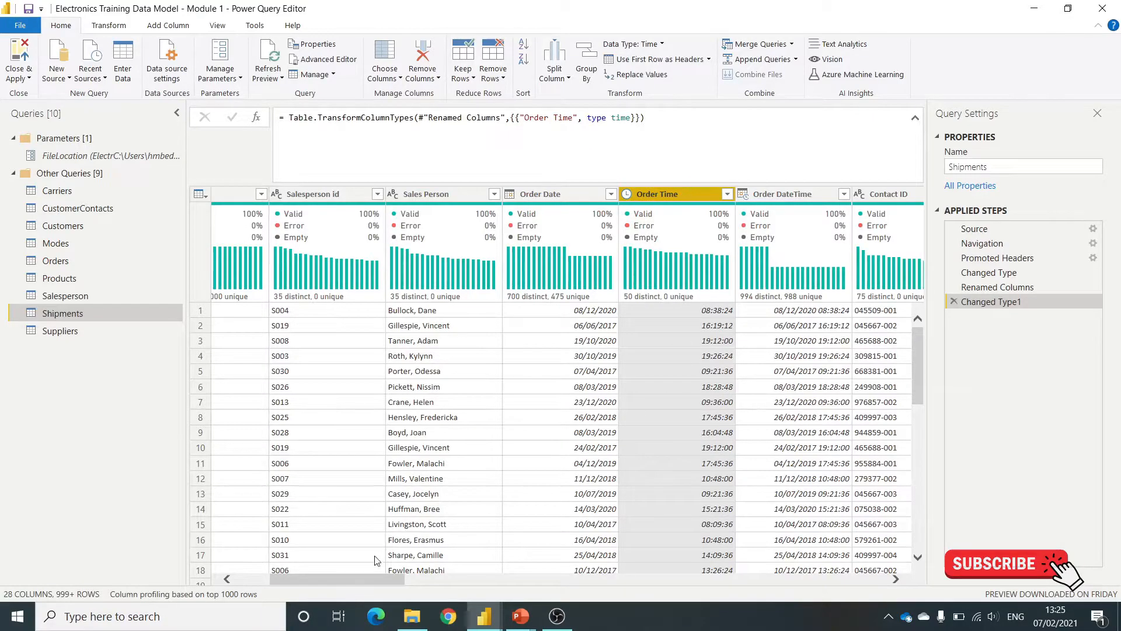
- Change the Planned Cost column's data type to Fixed decimal number
left_click_drag(370, 579, 864, 592)
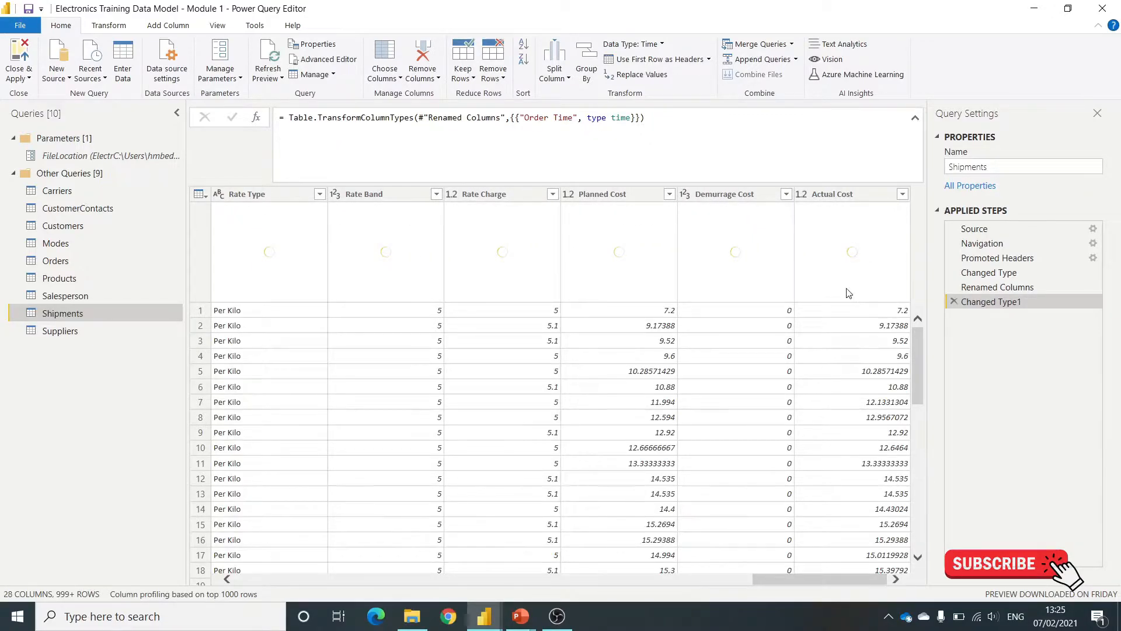
left_click(567, 194)
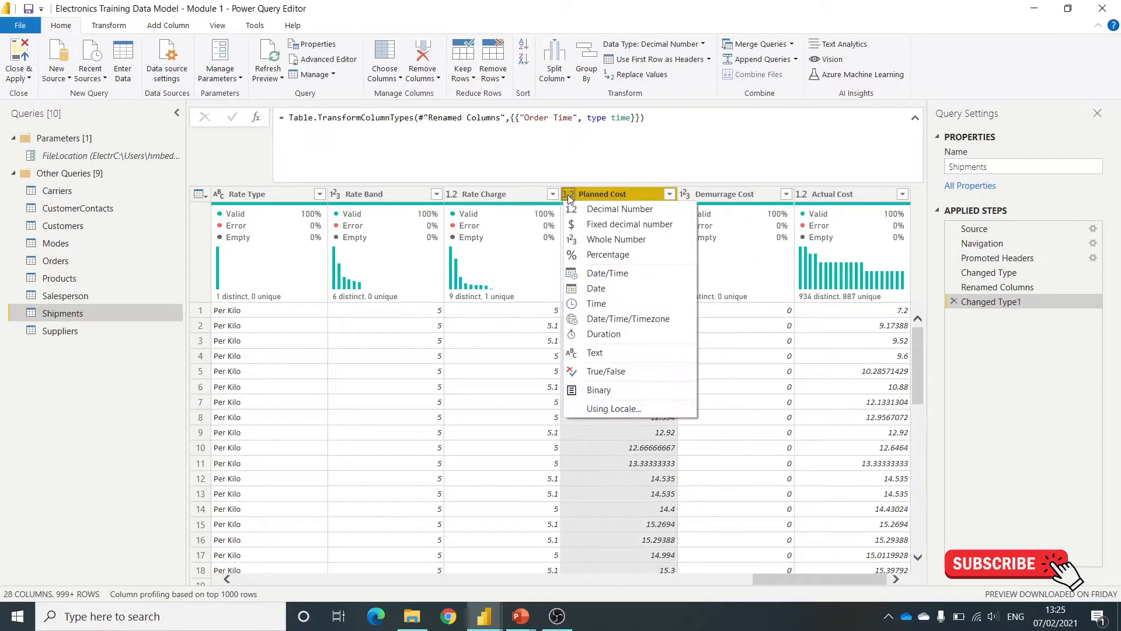
left_click(607, 227)
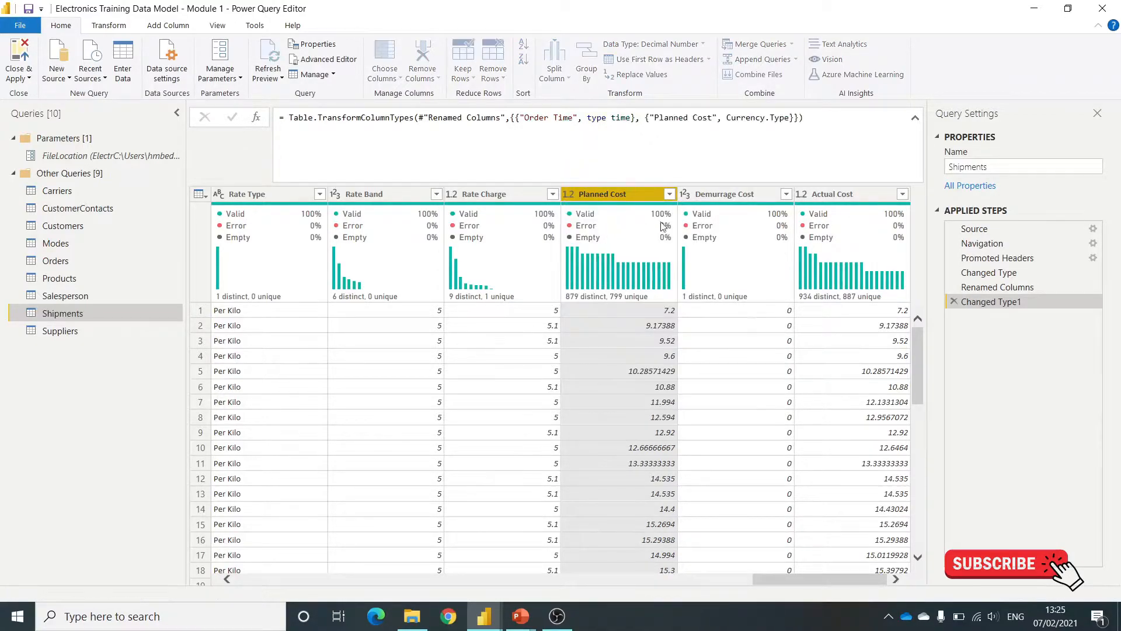
- Rename the Changed Type1 applied step of the Shipments query as SetCostAsCurrency
right_click(1022, 303)
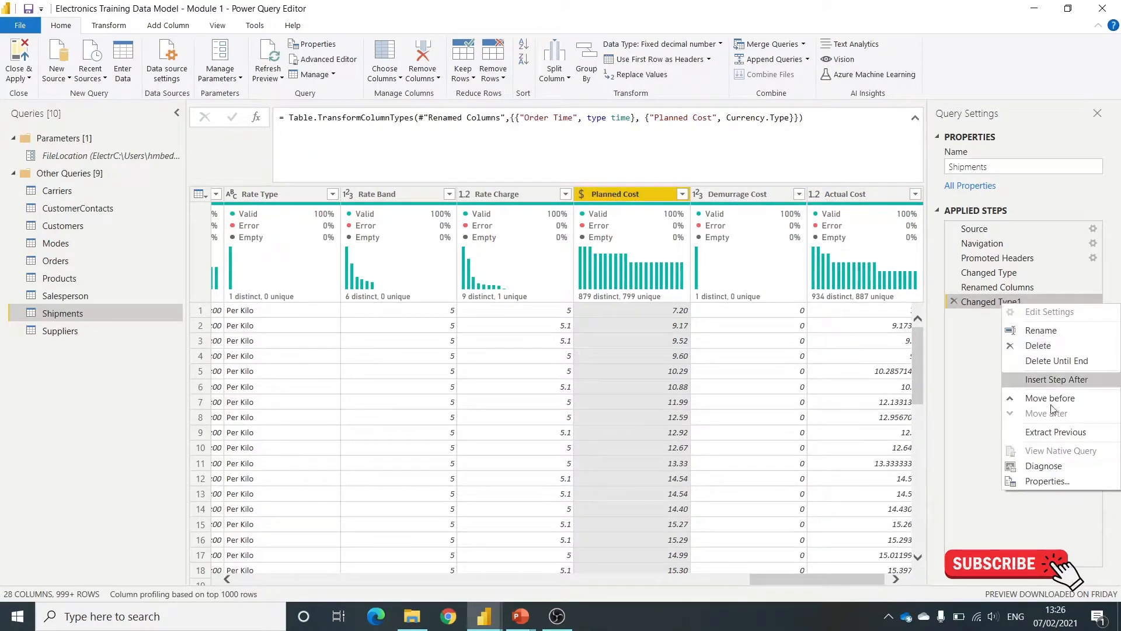
left_click(1042, 331)
type("Se")
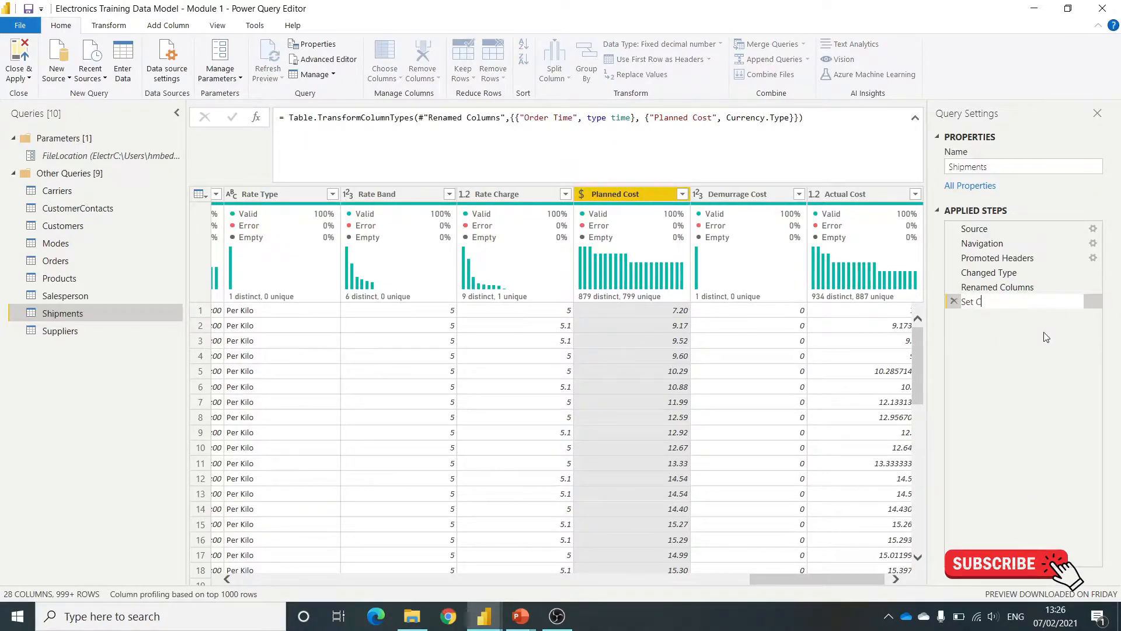
type("tCostAs C")
key("BackSpace")
type("Currency")
key("Return")
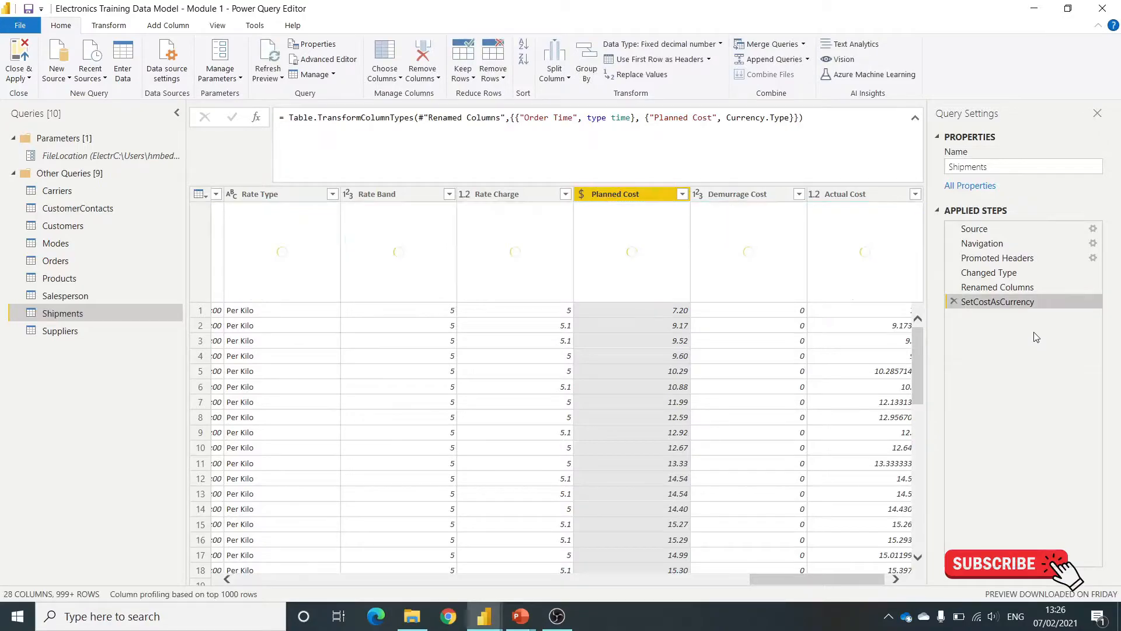
- Change the Actual Cost column's data type to Fixed decimal number within the SetCostAsCurrency step
left_click(814, 194)
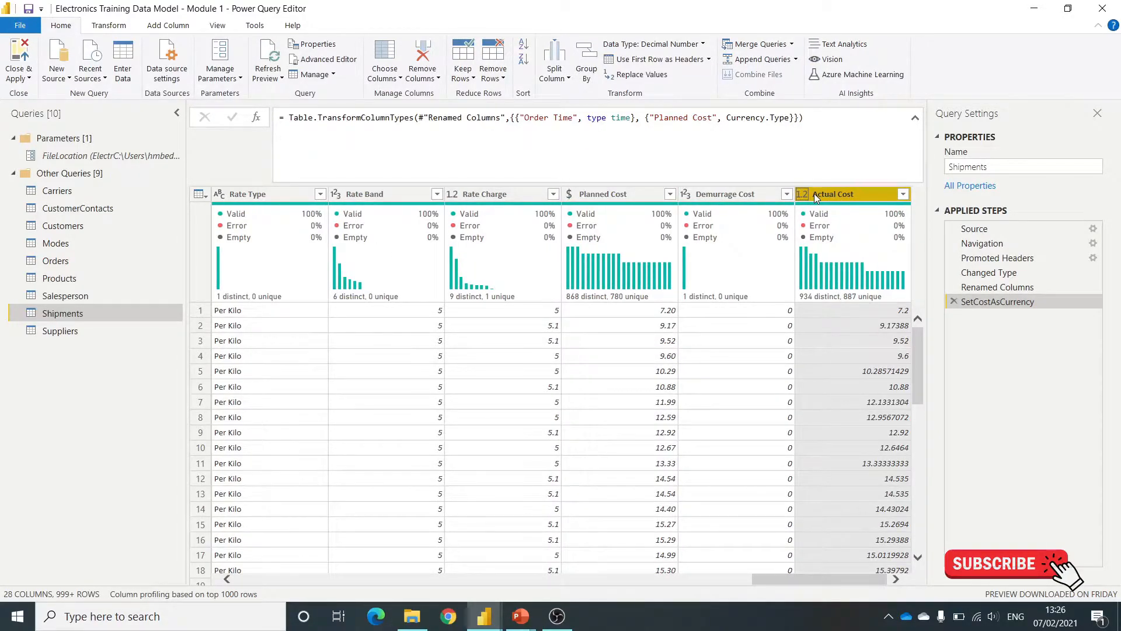
left_click(807, 194)
left_click(819, 226)
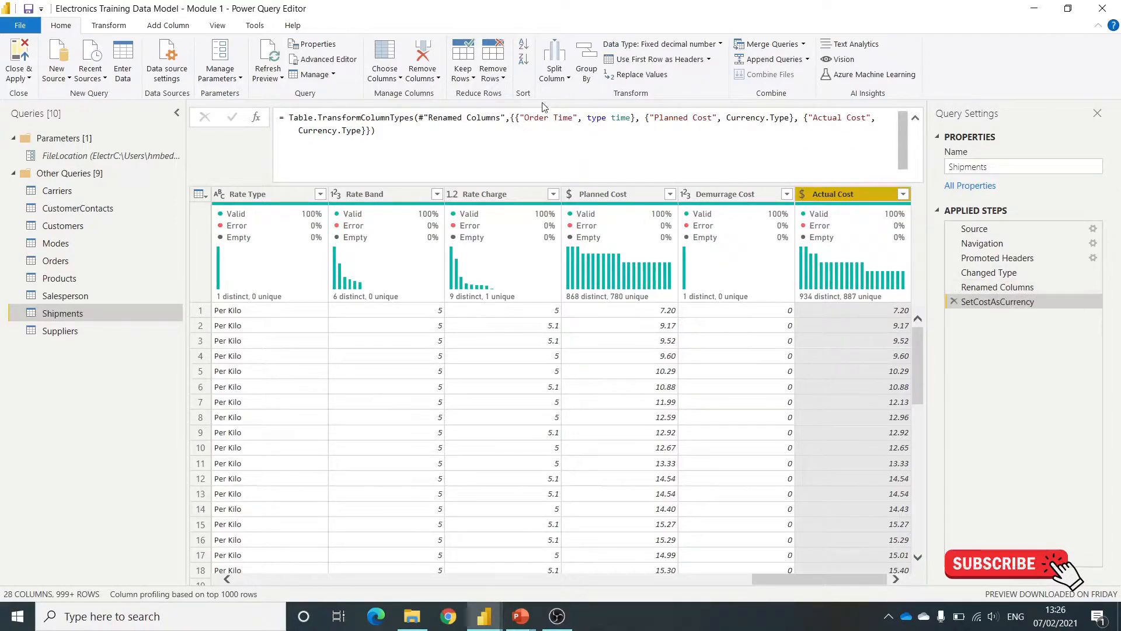
left_click_drag(504, 122, 429, 118)
left_click(429, 116)
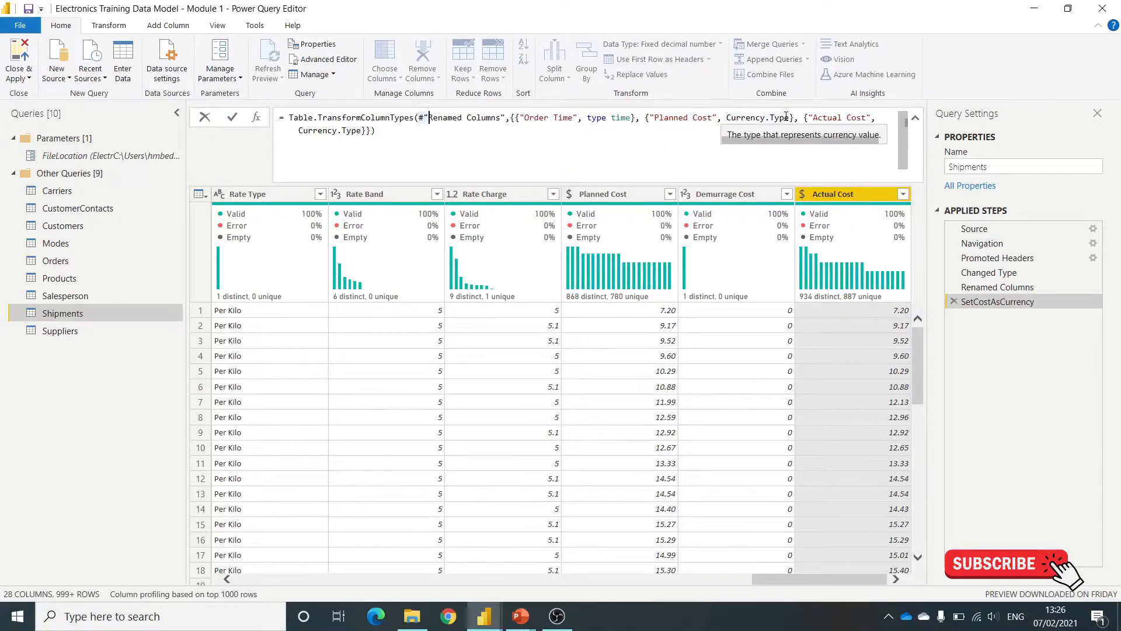
left_click(685, 196)
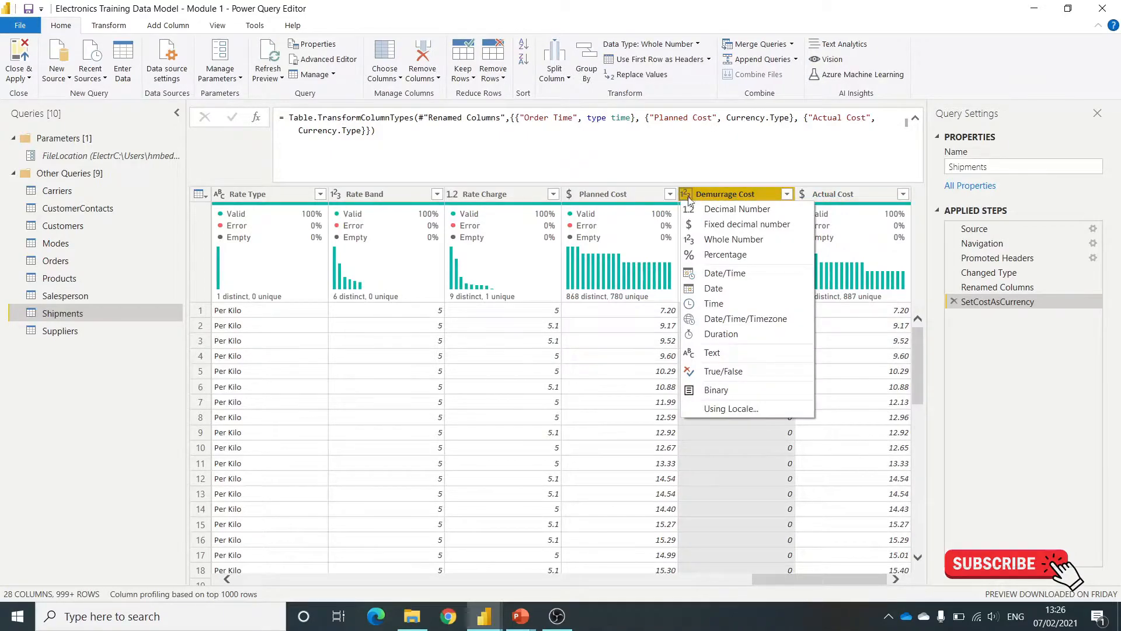
left_click(994, 360)
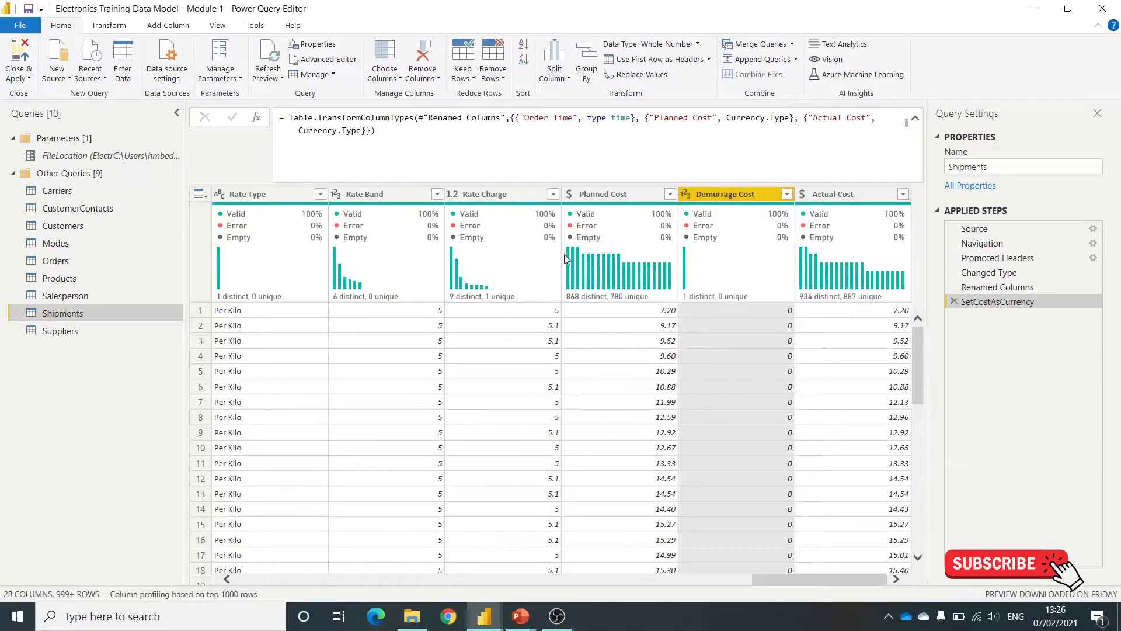
- Remove the Rate Type column from the Shipments query
left_click_drag(808, 580, 731, 578)
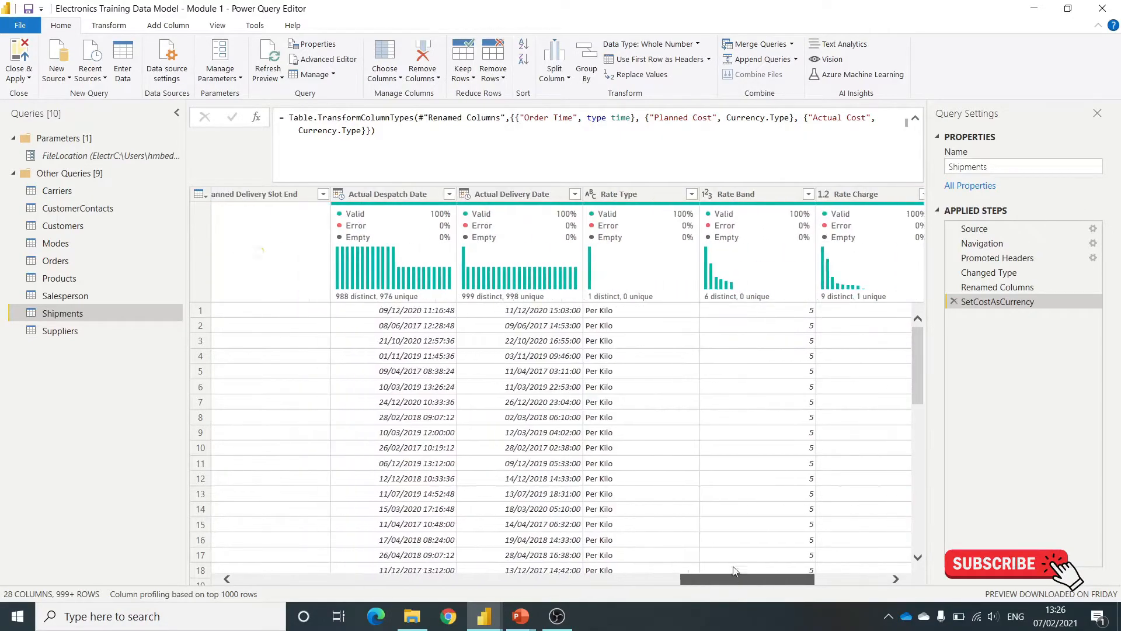
left_click(646, 195)
key("Delete")
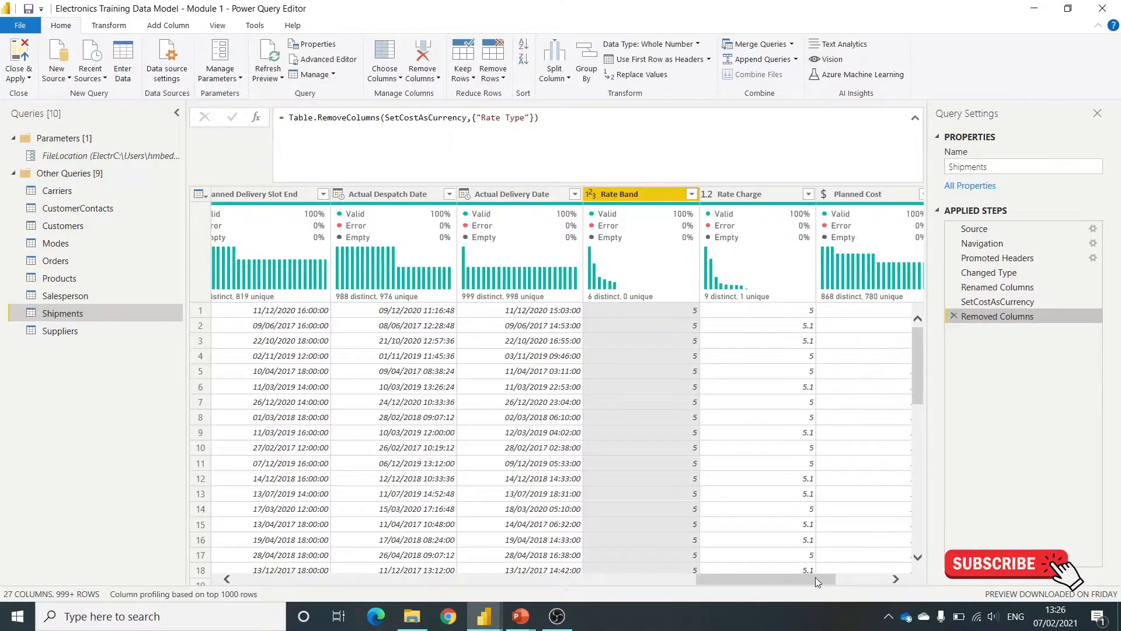
- Change the Demurrage Cost column's data type to Fixed decimal number as a new applied step
left_click_drag(815, 577, 866, 578)
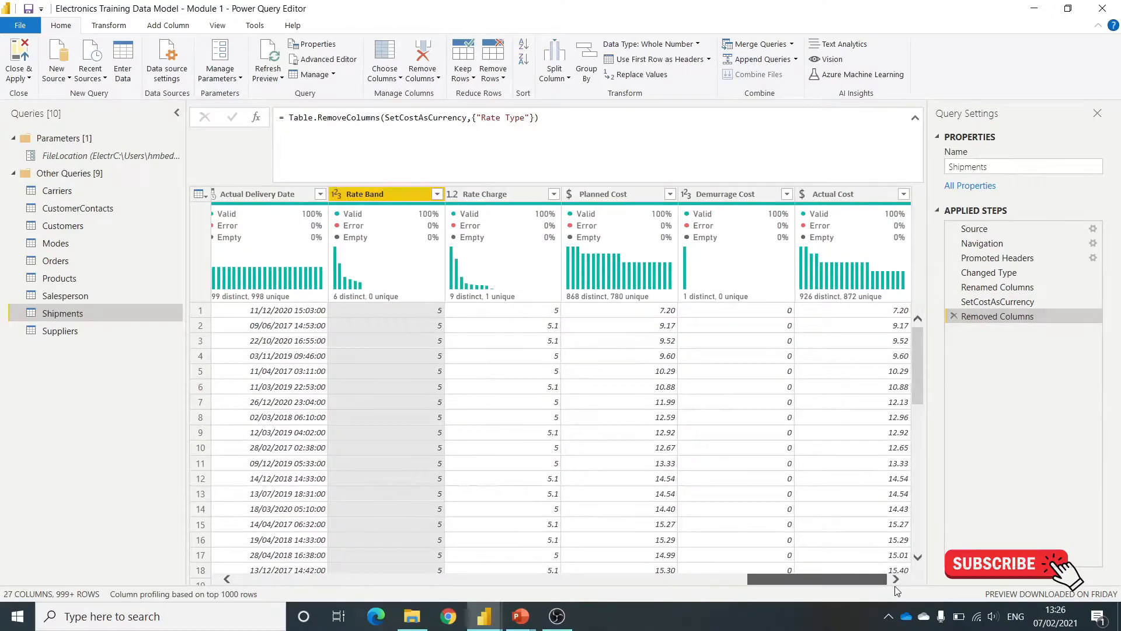
left_click(686, 195)
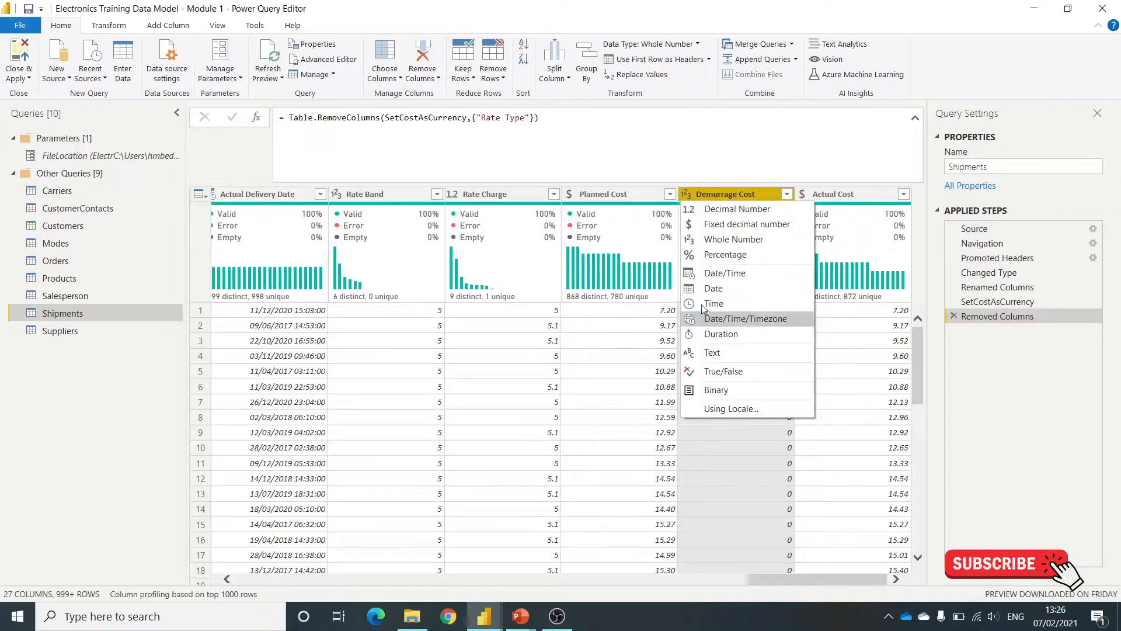
left_click(714, 226)
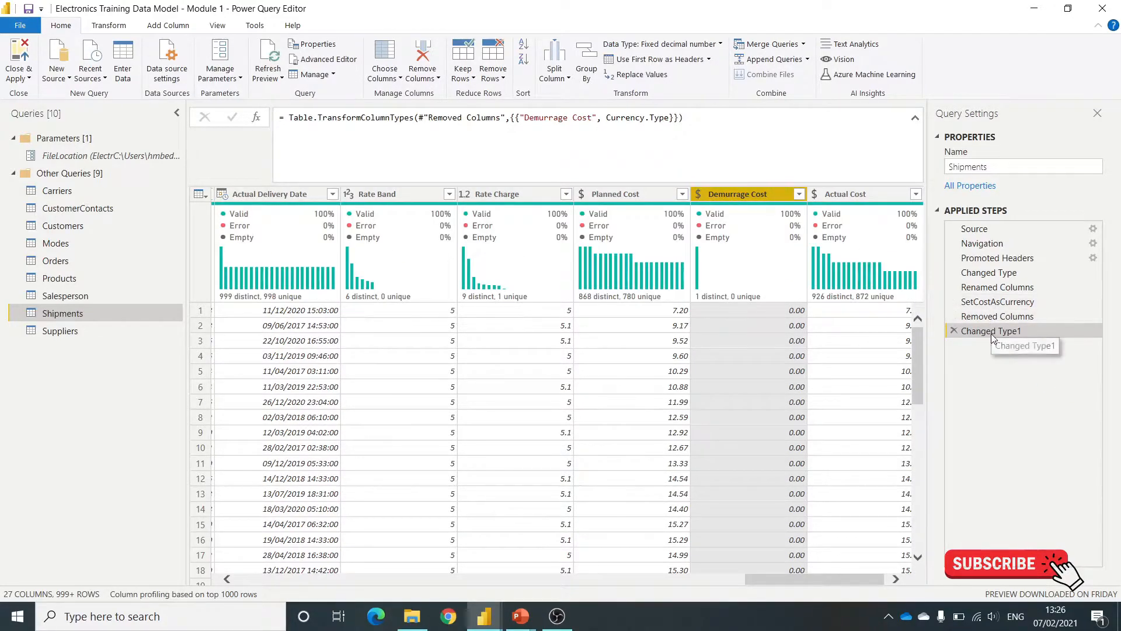
left_click(996, 302)
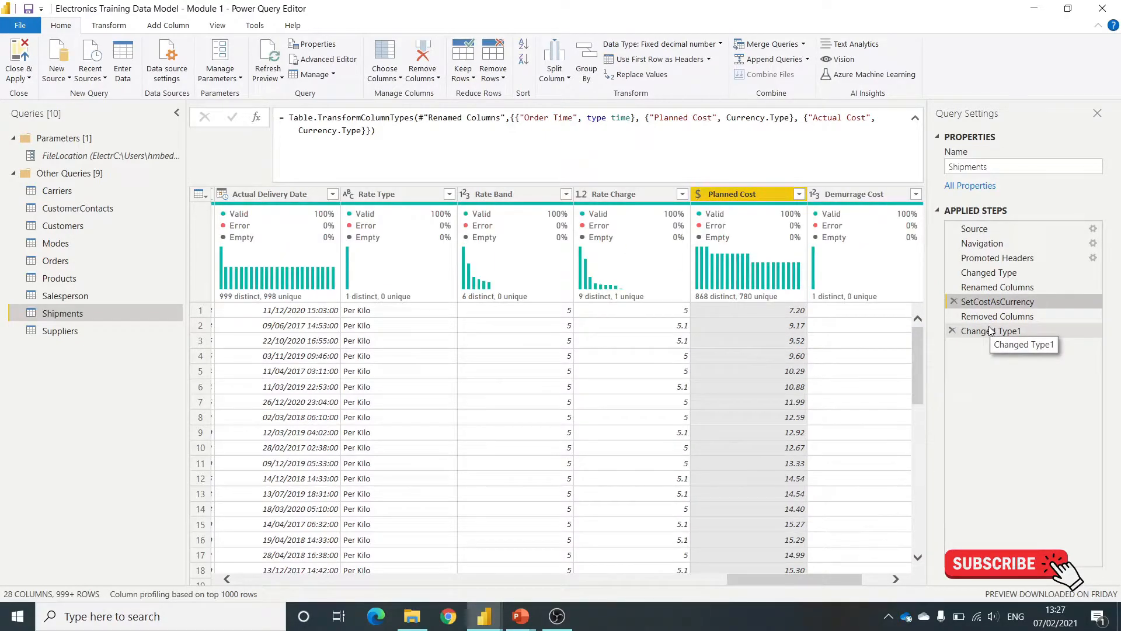
left_click(953, 317)
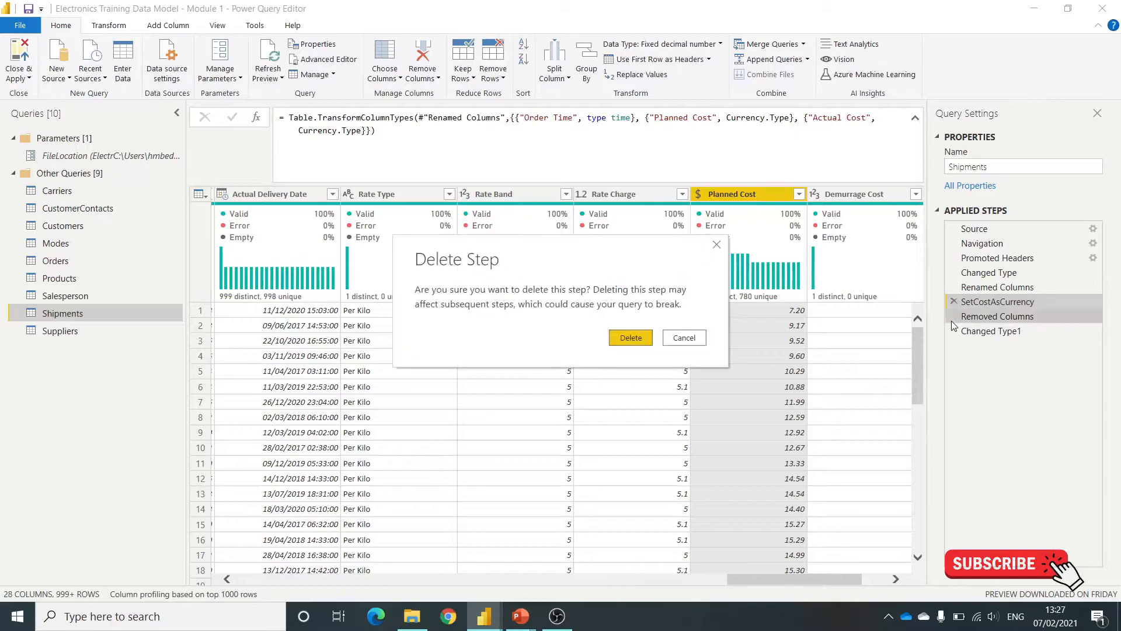
left_click(681, 338)
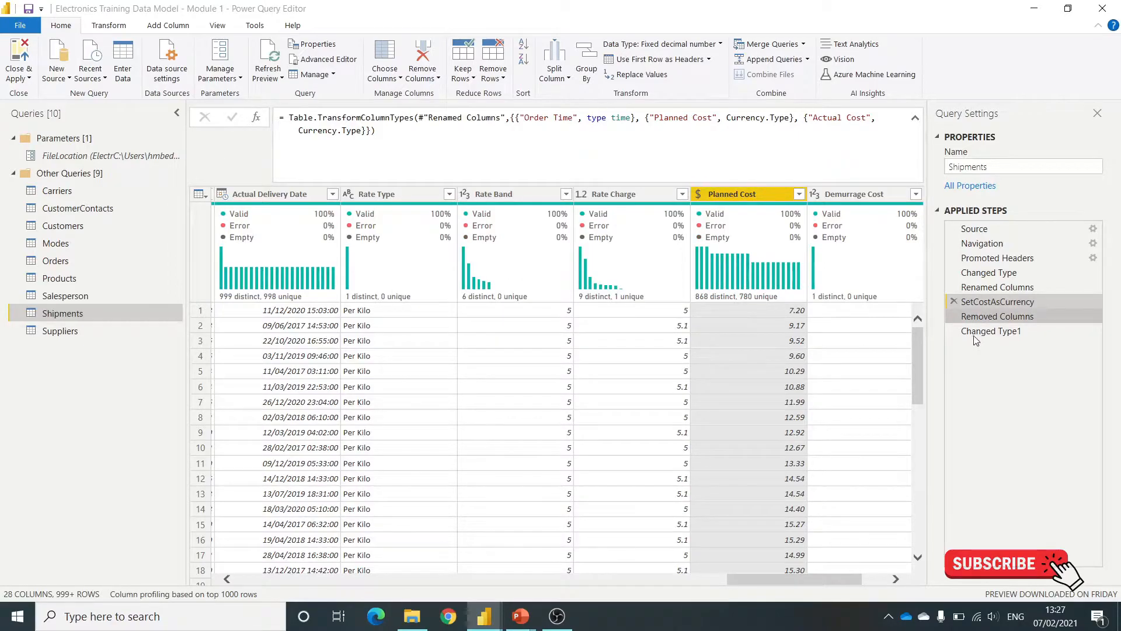
- Delete the Changed Type1 and Removed Columns applied steps from the Shipments query
left_click(1001, 332)
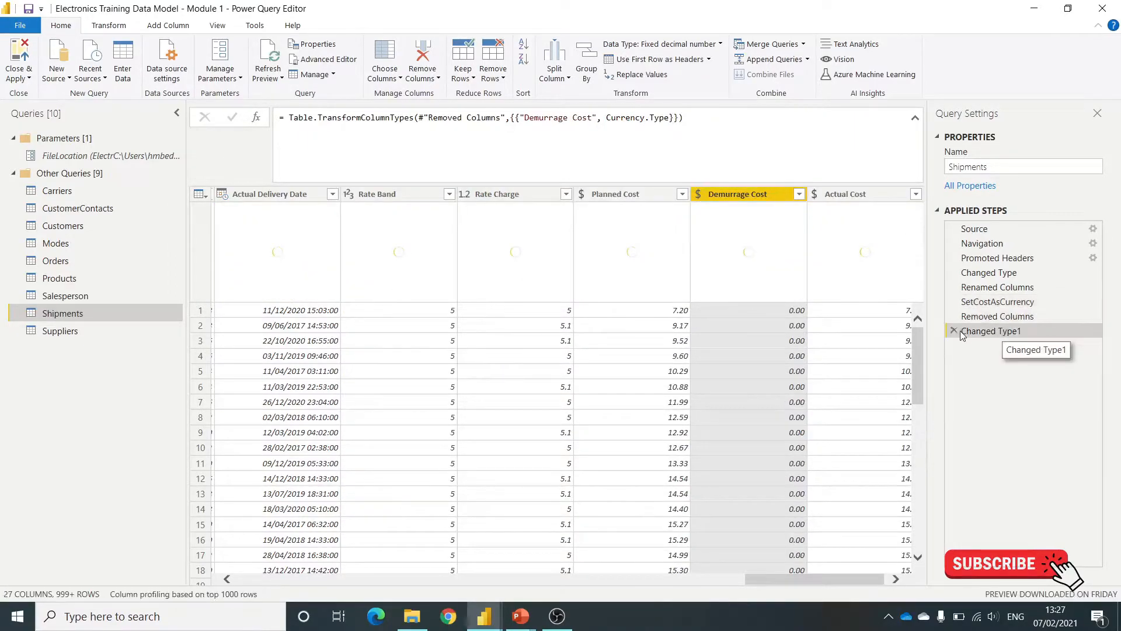
left_click(953, 332)
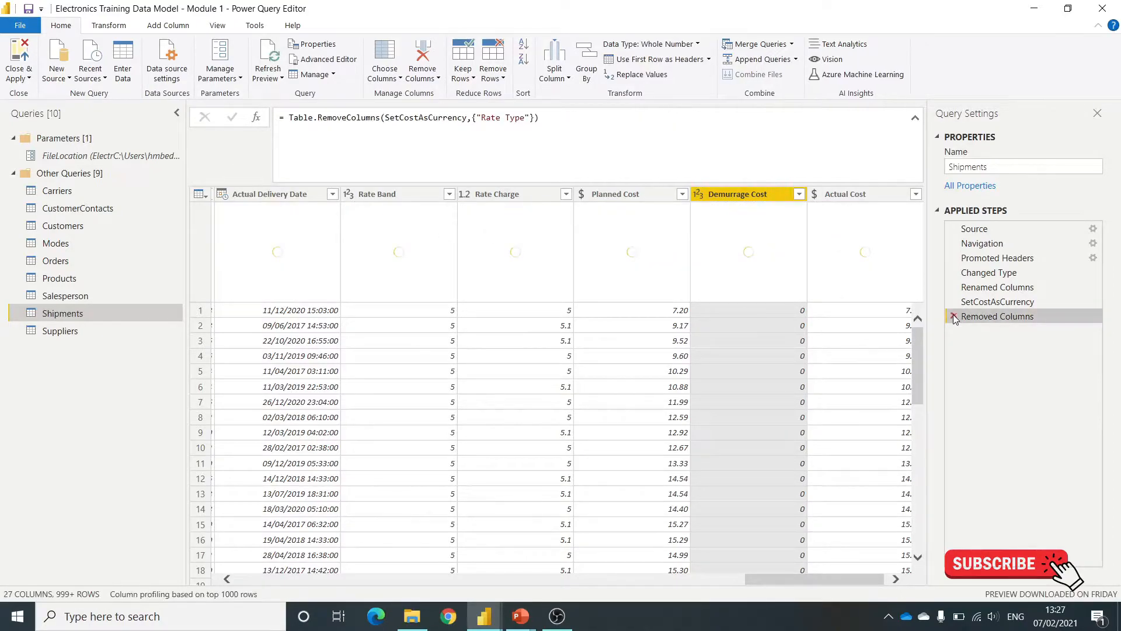
left_click(954, 317)
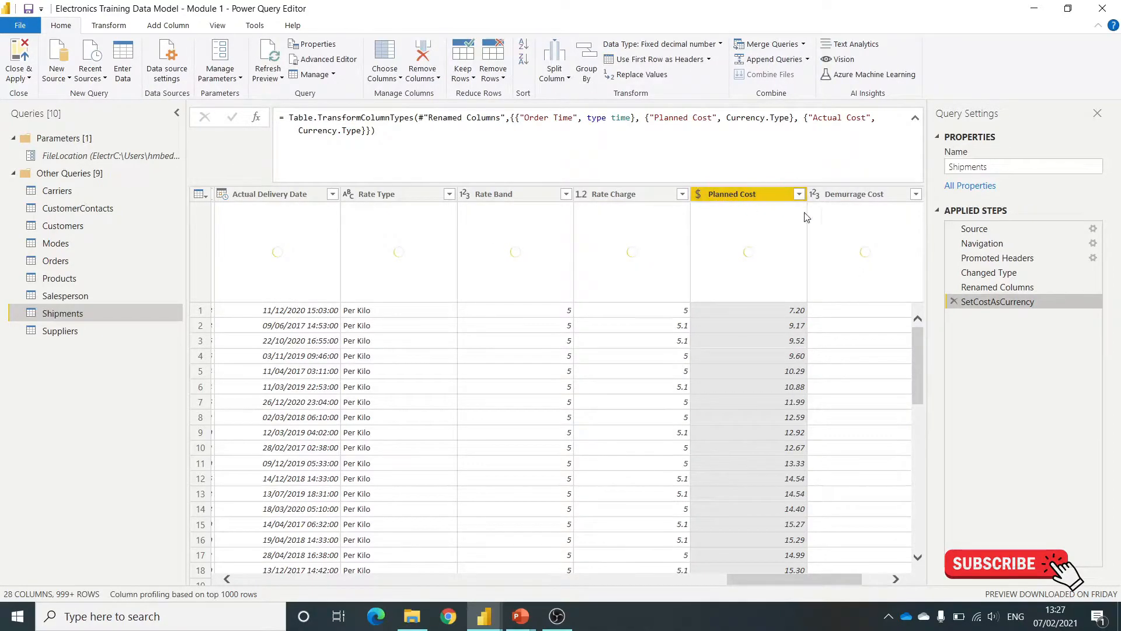
- Change the Demurrage Cost column's data type to Fixed decimal number within the SetCostAsCurrency step
scroll(794, 579, "right", 1)
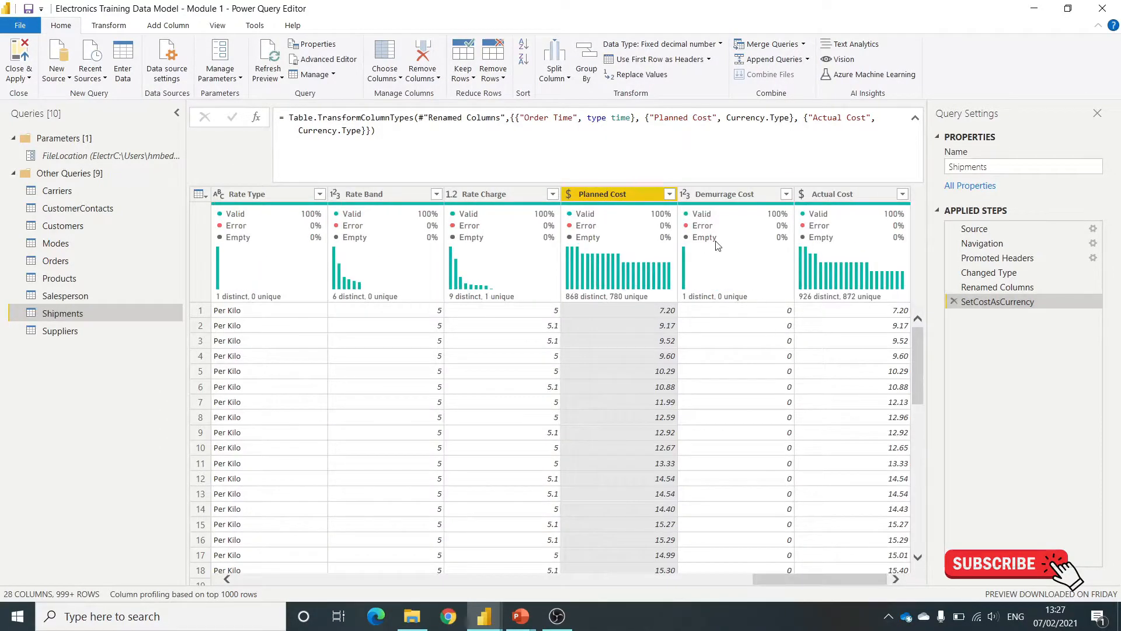
left_click(685, 195)
left_click(746, 224)
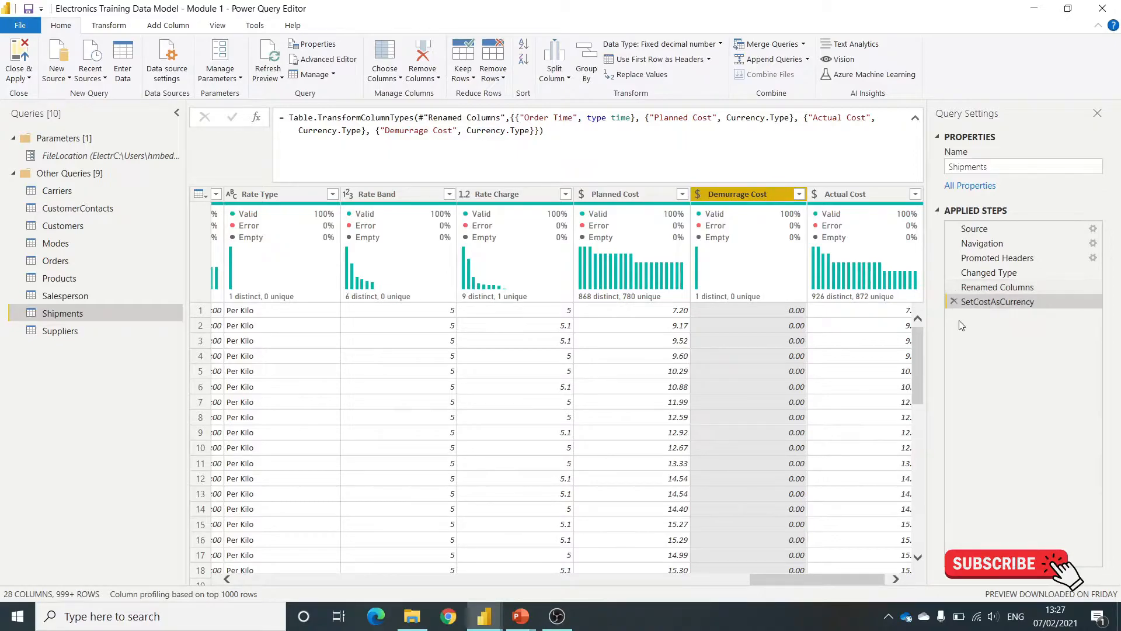
- Examine how the applied step names are written in the Shipments query's M code in the Advanced Editor
left_click_drag(766, 584, 691, 584)
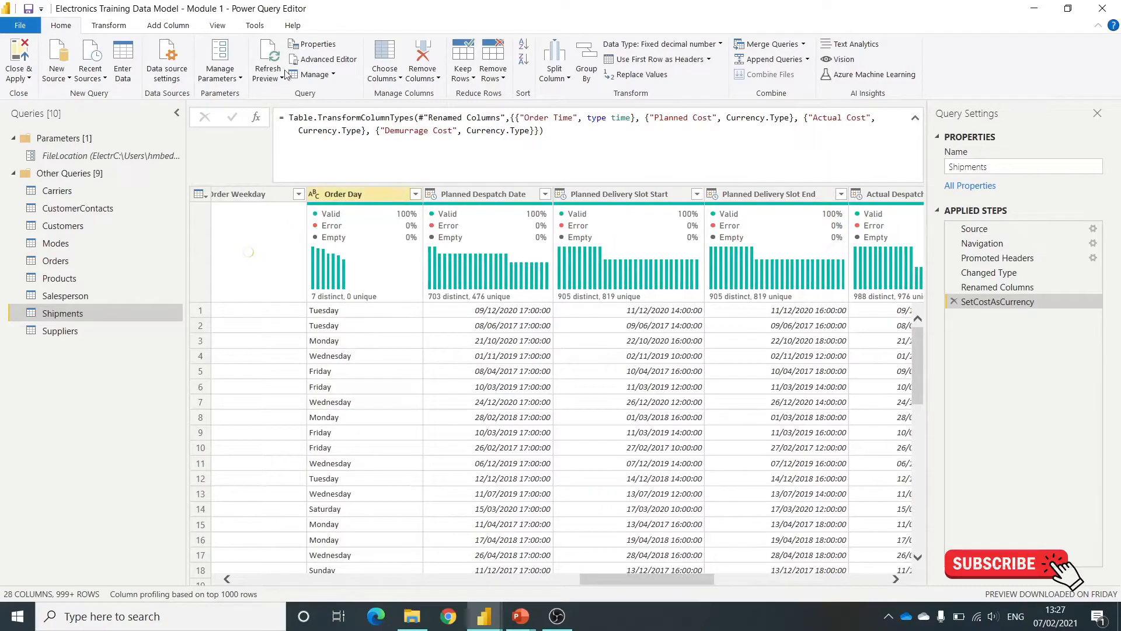
left_click(318, 59)
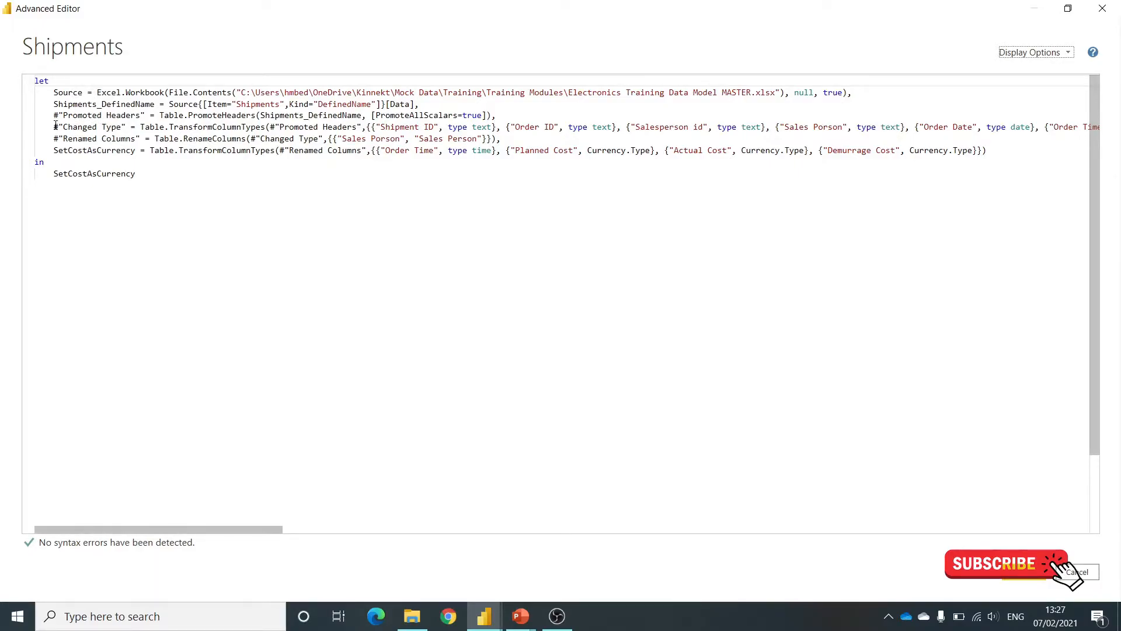
mouse_move(126, 127)
left_mouse_down()
mouse_move(78, 126)
mouse_move(65, 138)
mouse_move(141, 139)
left_mouse_up()
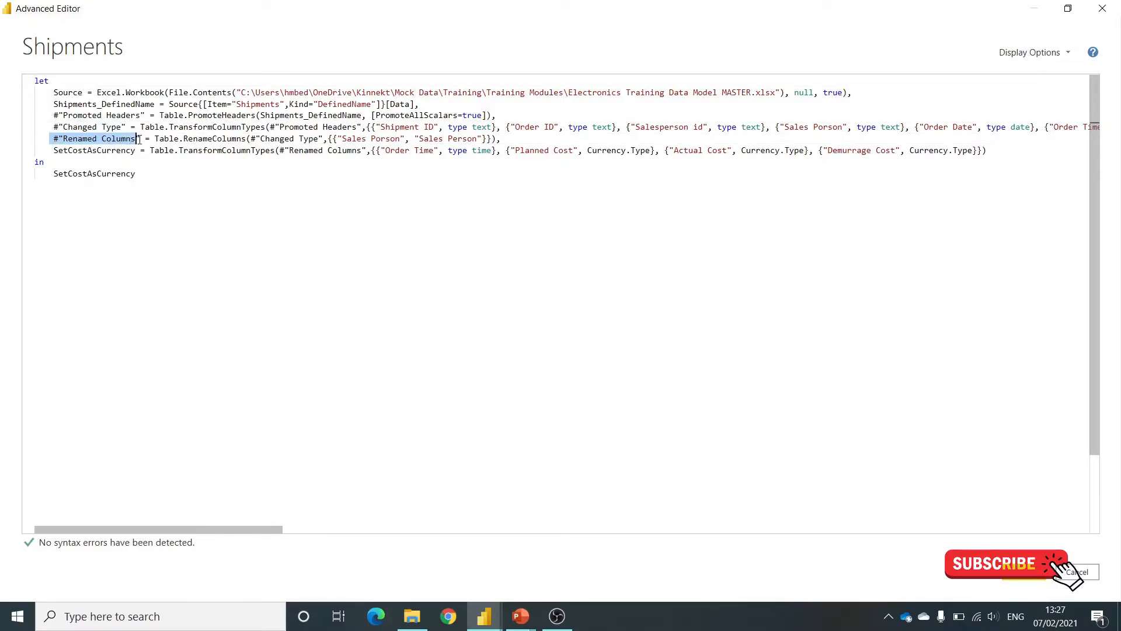
left_click(140, 139)
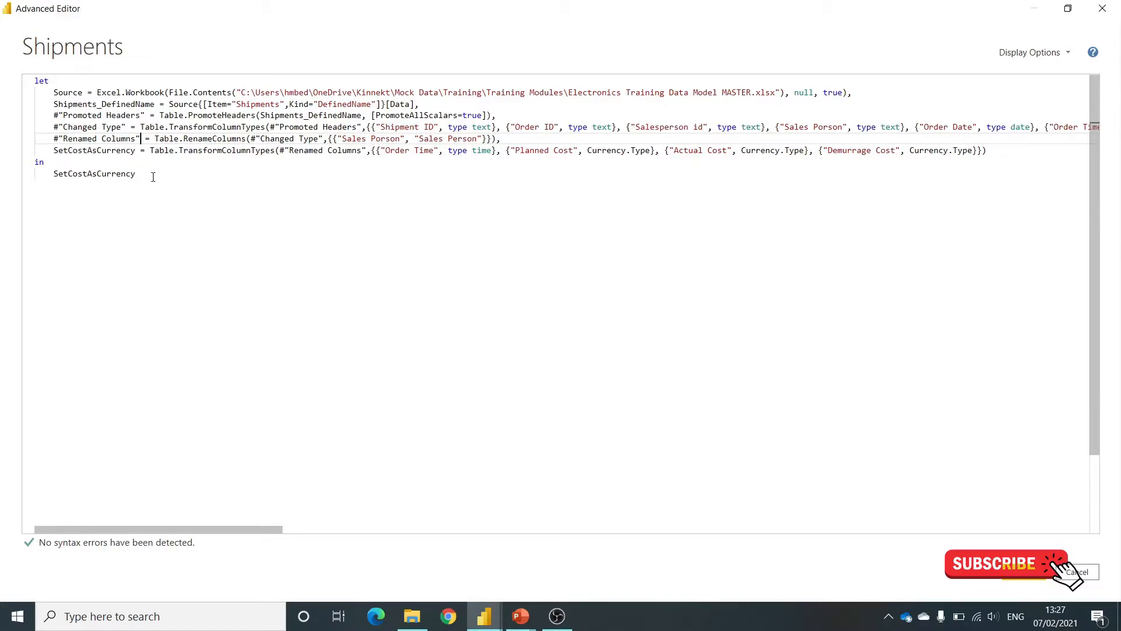
left_click(136, 150)
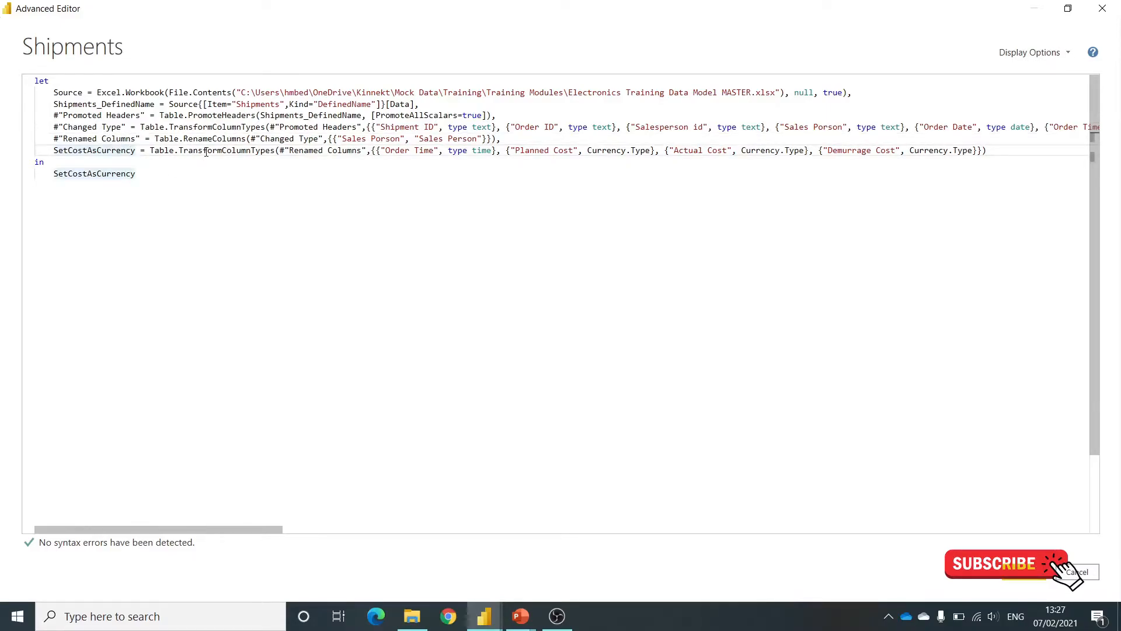
double_click(126, 150)
double_click(111, 140)
left_click(112, 151)
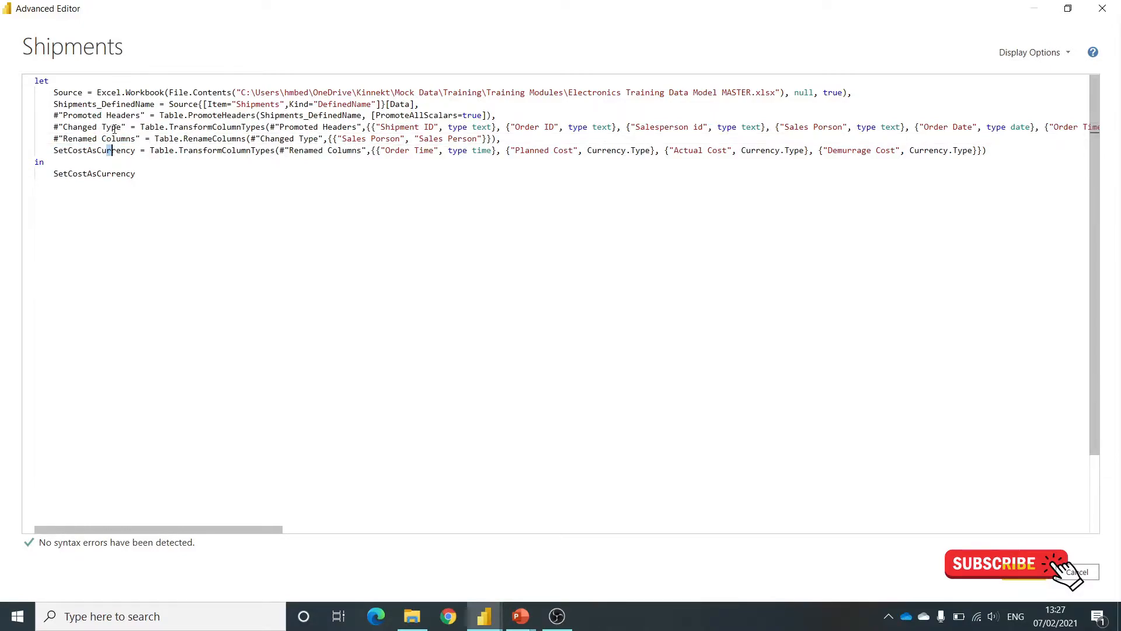
- Make the SetCostAsCurrency line of the M code reference #"Changed Type" as its previous step and apply the edit
left_click(362, 151)
left_click_drag(365, 151, 284, 151)
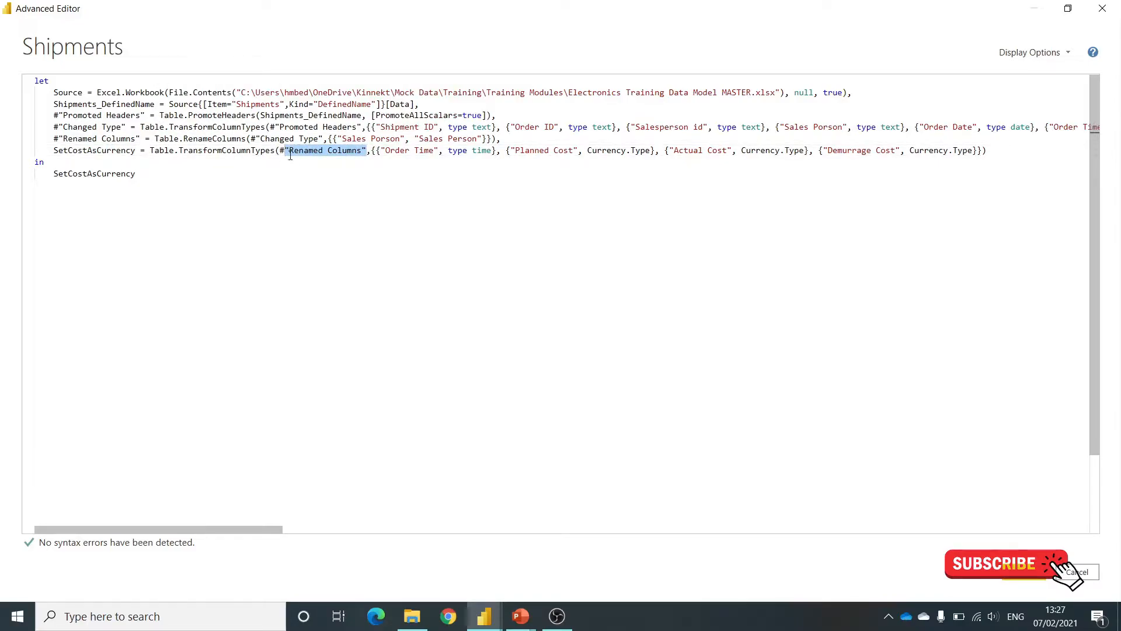
left_click_drag(126, 127, 53, 127)
key("ctrl+c")
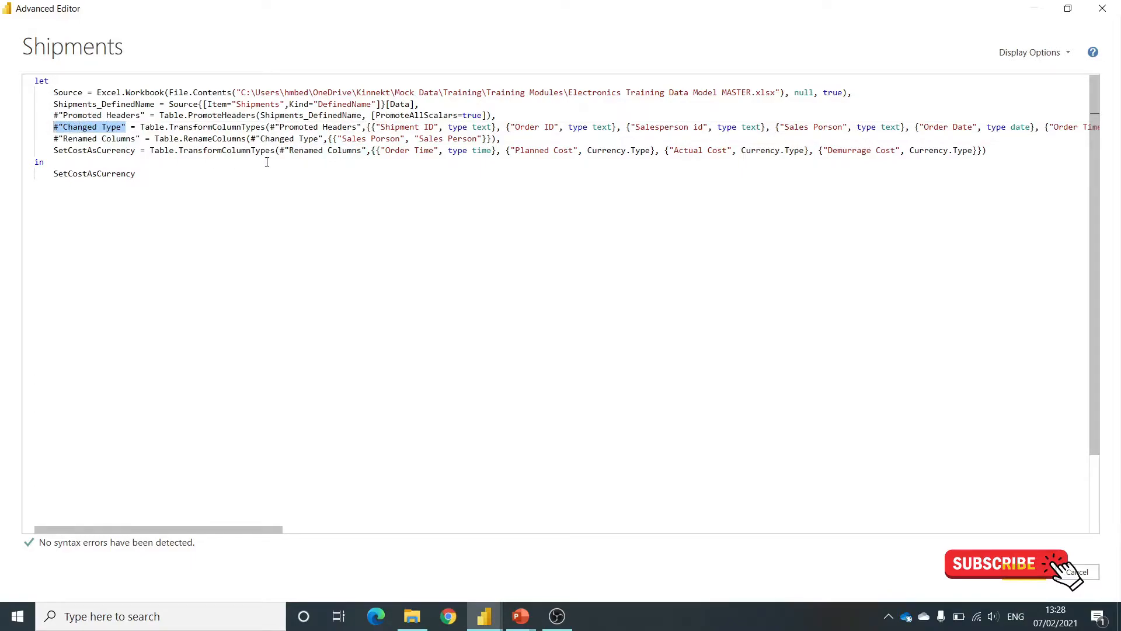
left_click_drag(366, 151, 284, 143)
key("ctrl+v")
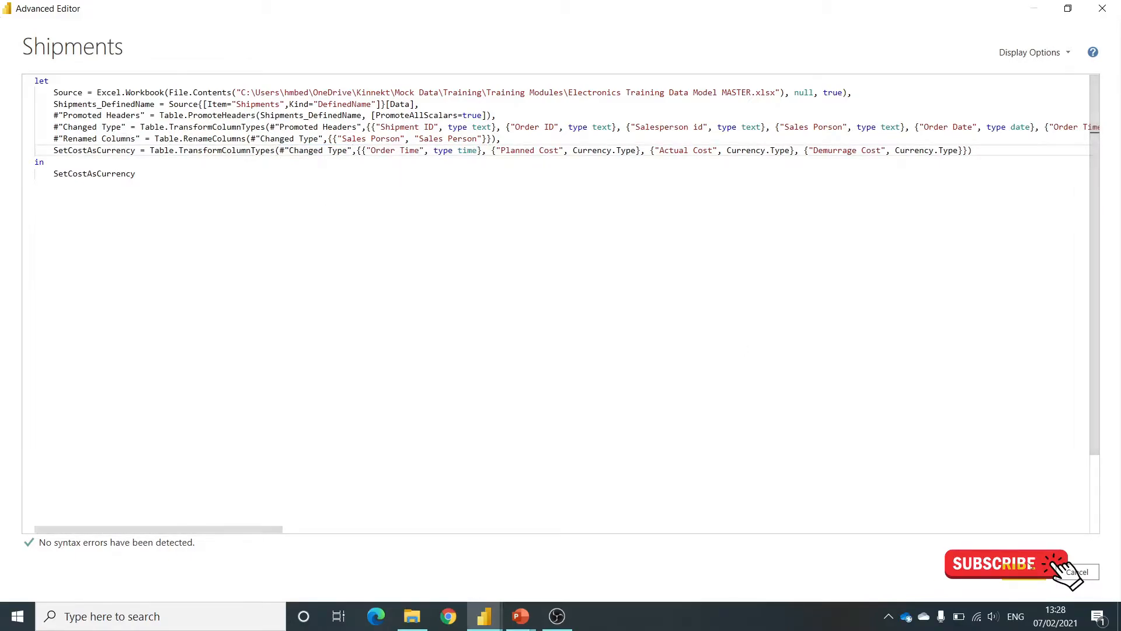
left_click(1028, 571)
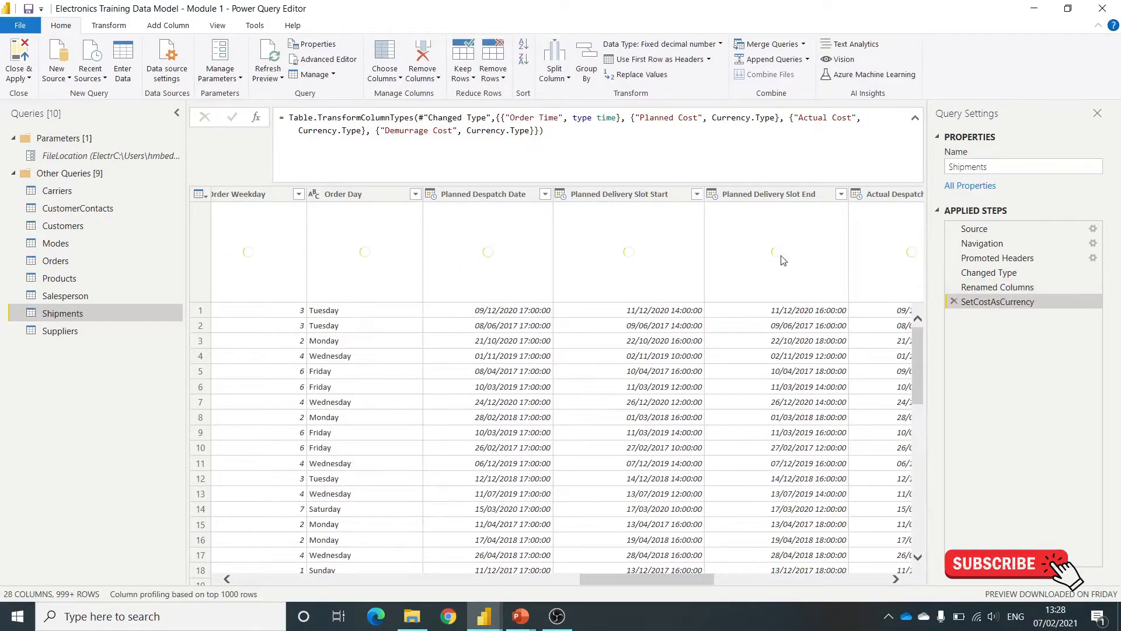
- Restore #"Renamed Columns" as the previous-step reference in the SetCostAsCurrency line of the Shipments M code
left_click_drag(678, 580, 329, 579)
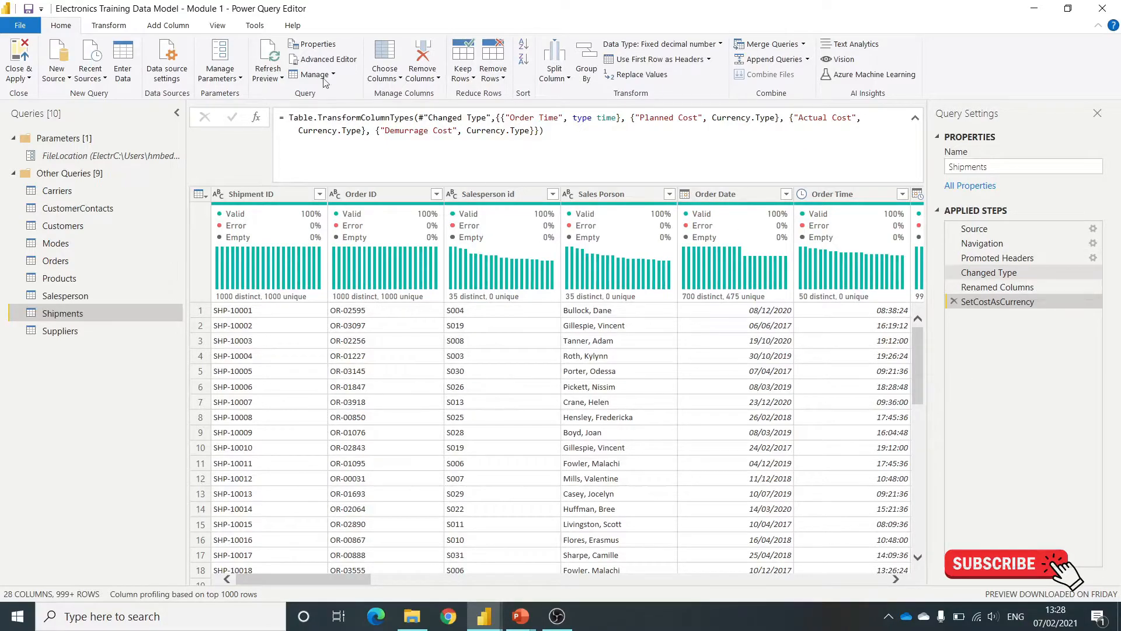
left_click(323, 59)
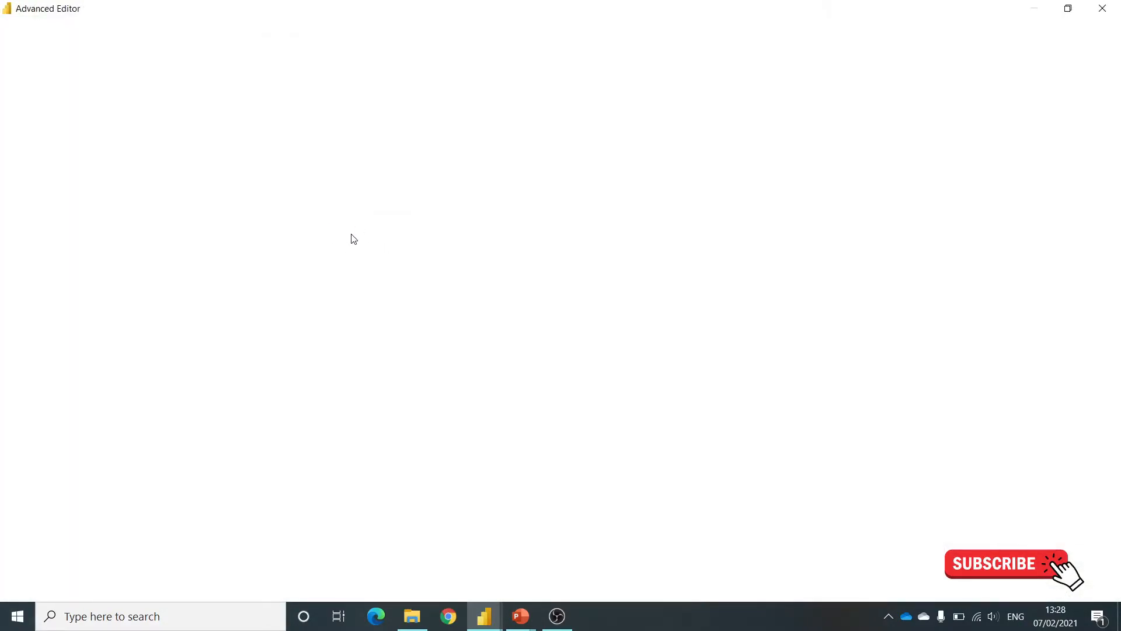
mouse_move(54, 138)
left_mouse_down()
mouse_move(140, 139)
mouse_move(53, 140)
left_mouse_up()
key("ctrl+c")
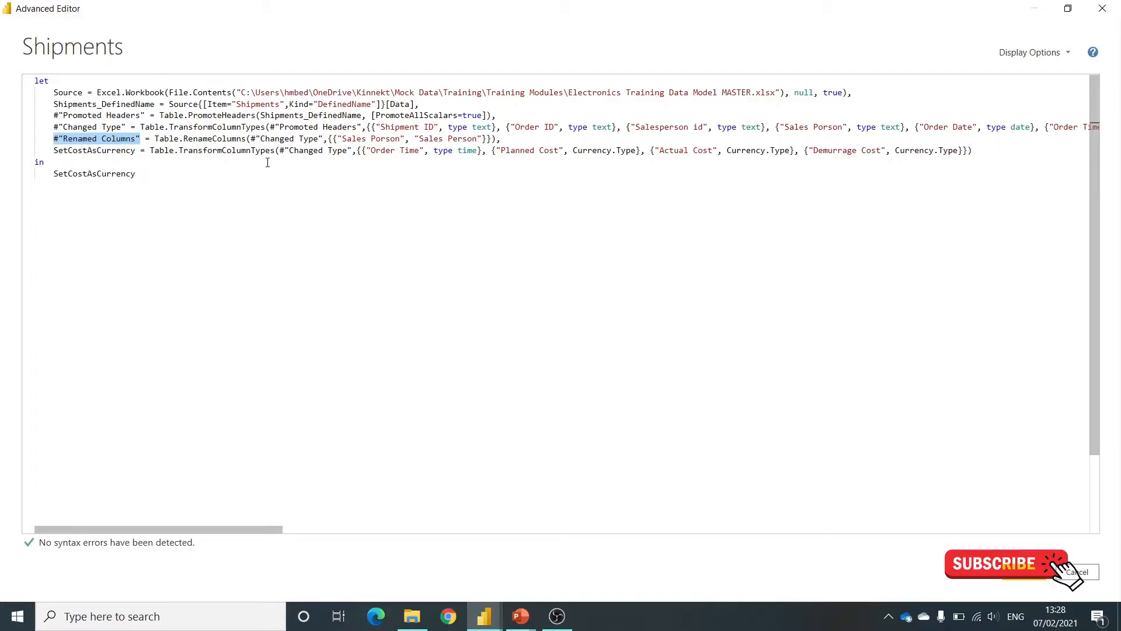
left_click_drag(354, 151, 284, 150)
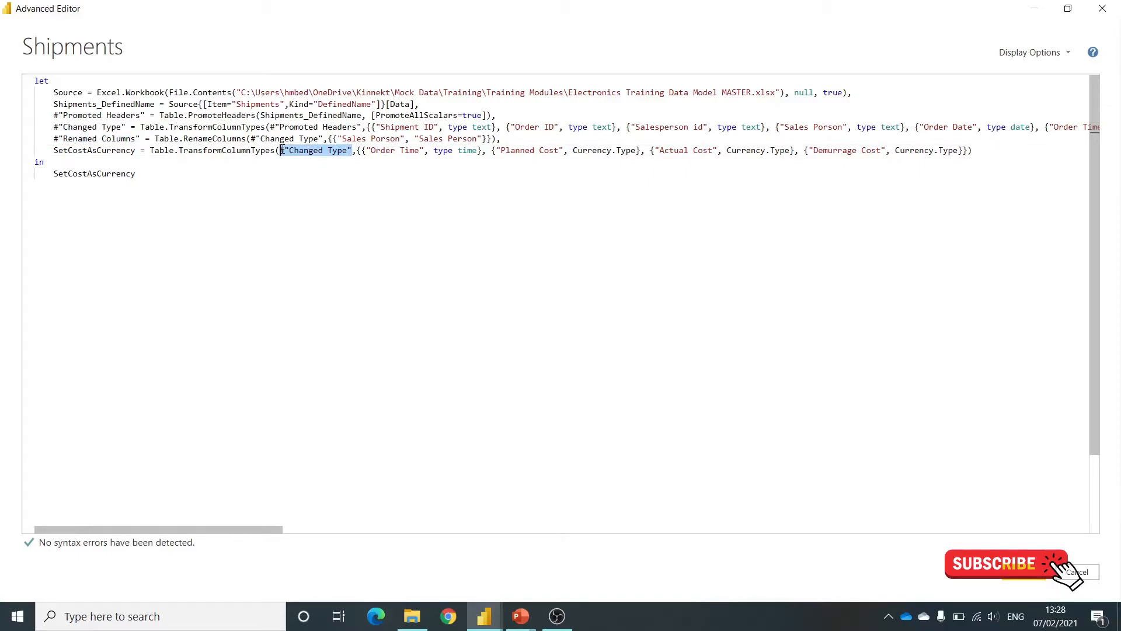
key("ctrl+v")
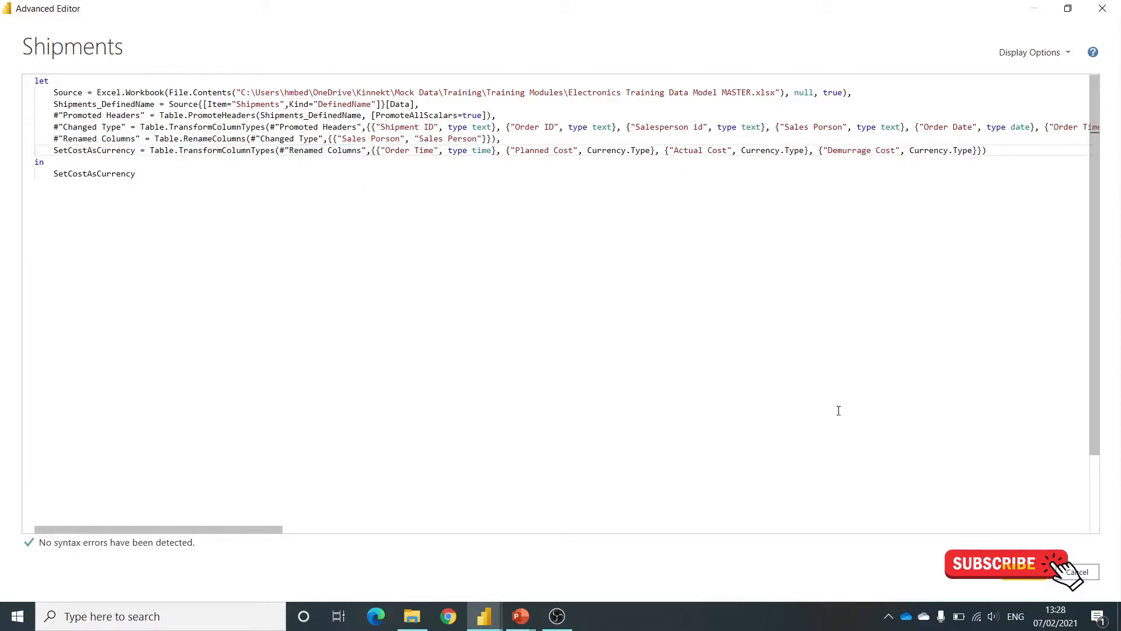
left_click(1028, 571)
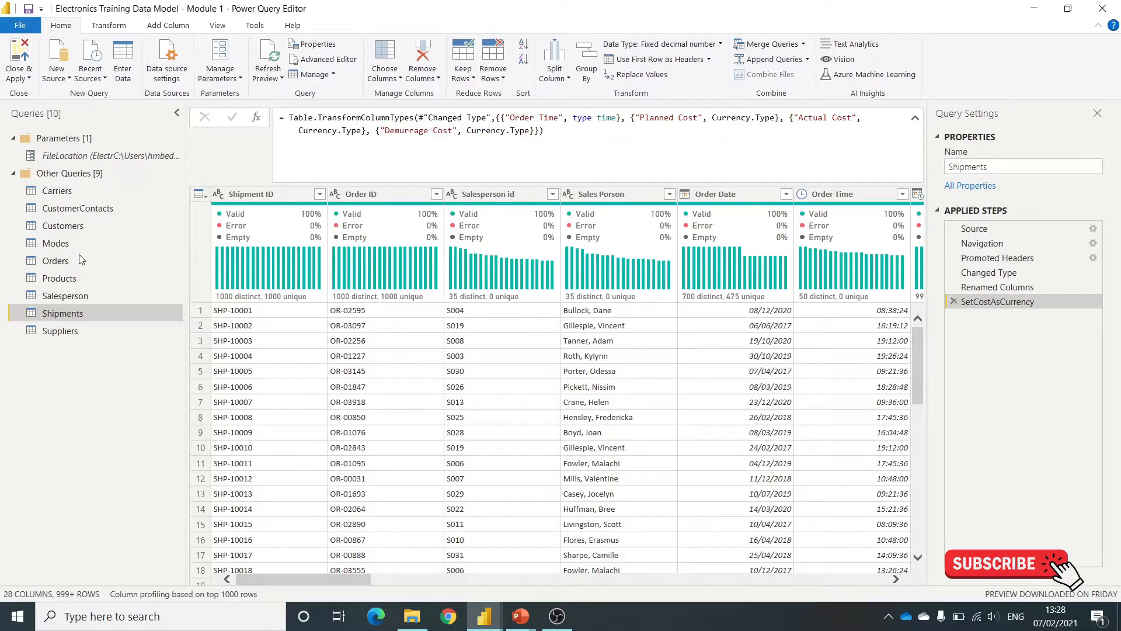
- Move the SetCostAsCurrency applied step before Renamed Columns and check the step references in the Shipments M code
right_click(1023, 302)
key("Escape")
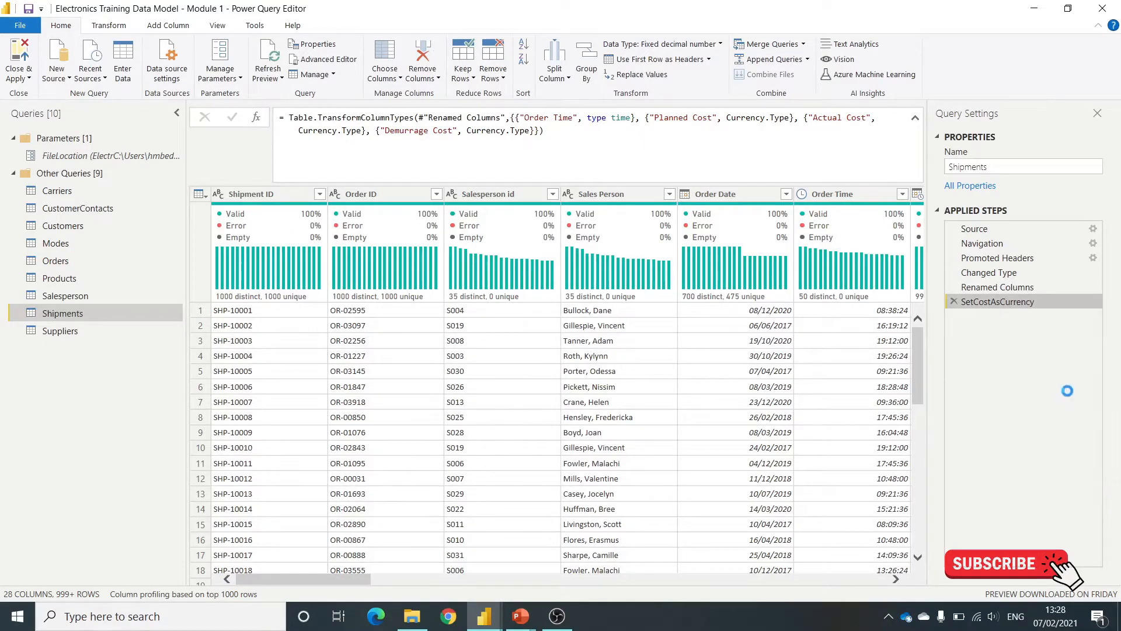
left_click(316, 60)
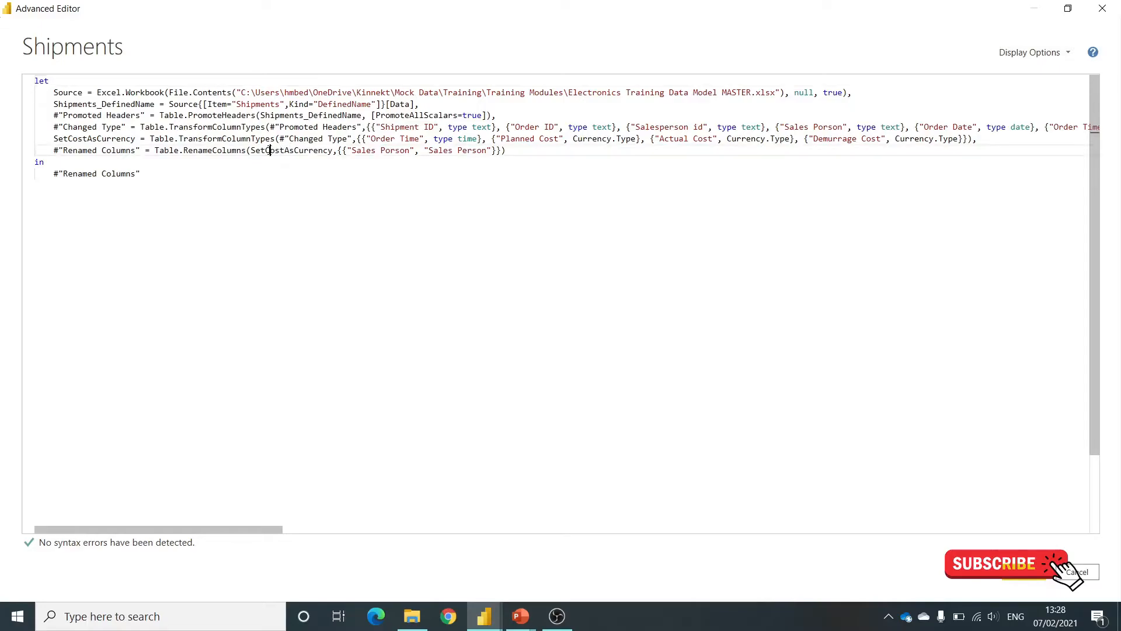
double_click(283, 150)
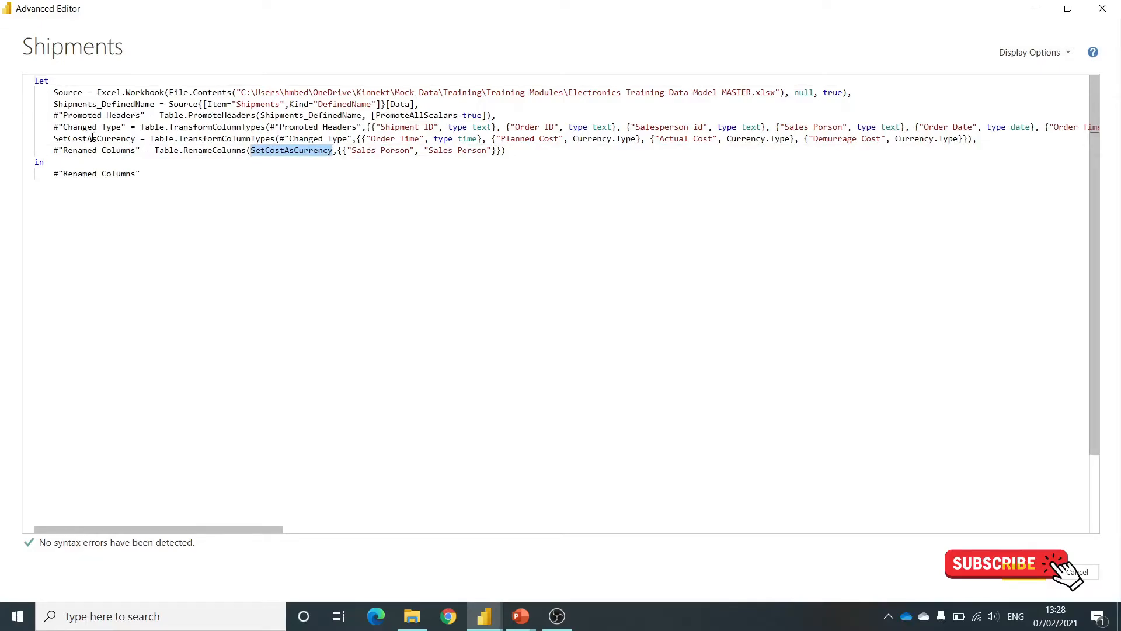
left_click(1070, 572)
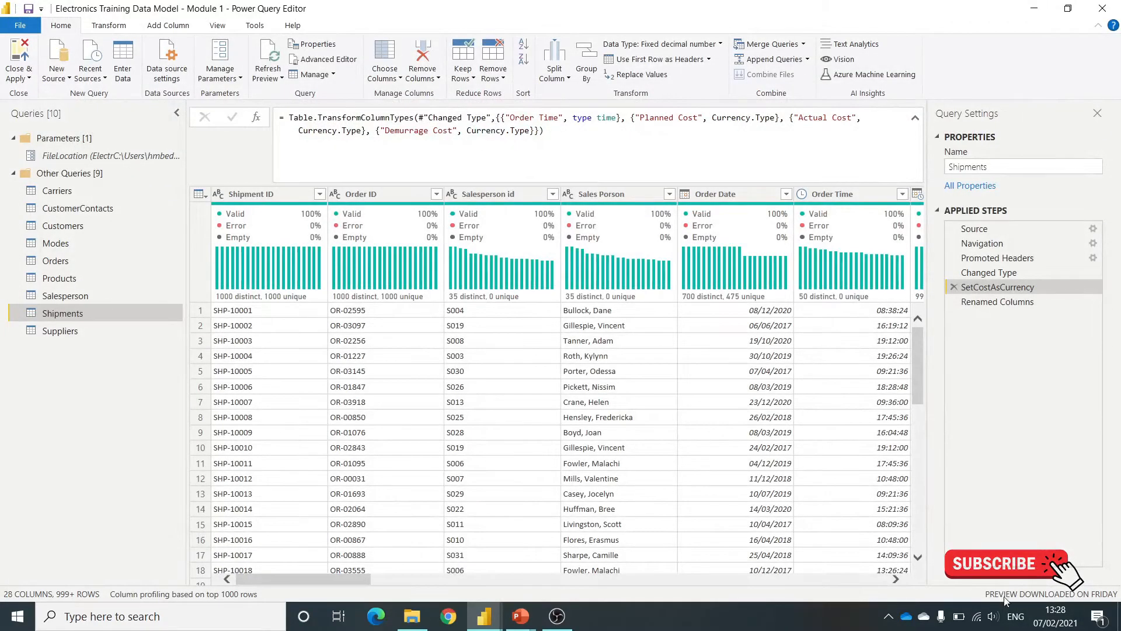
- Move the Promoted Headers applied step before Navigation in the Shipments query and inspect the Shipments_DefinedName step
left_click(981, 243)
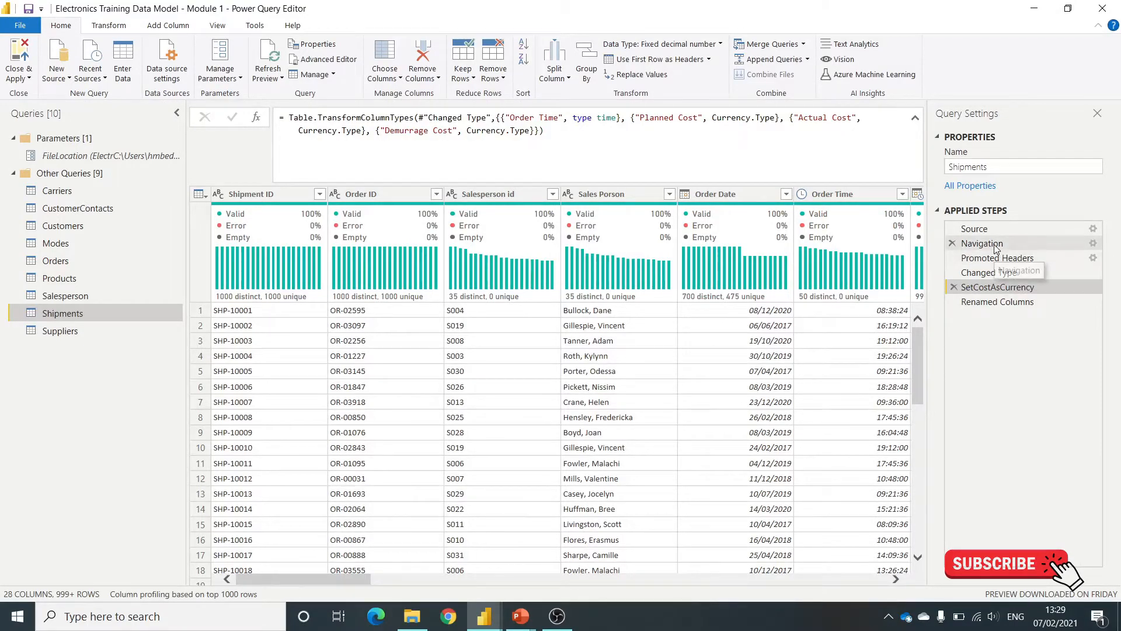
right_click(1038, 244)
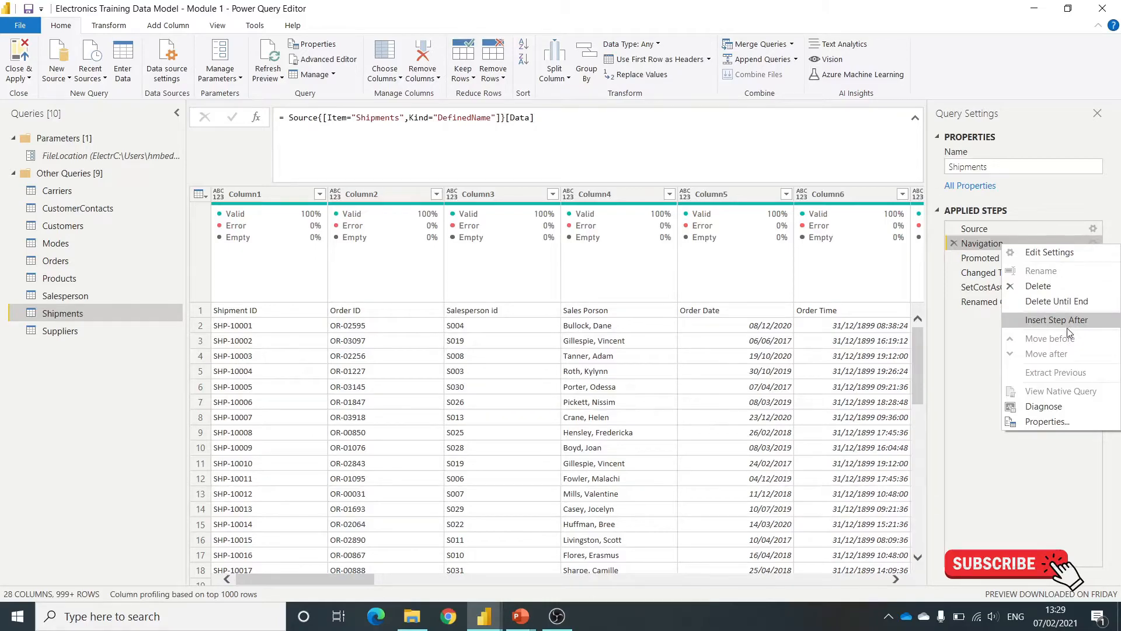
left_click(985, 258)
left_click(987, 259)
right_click(991, 261)
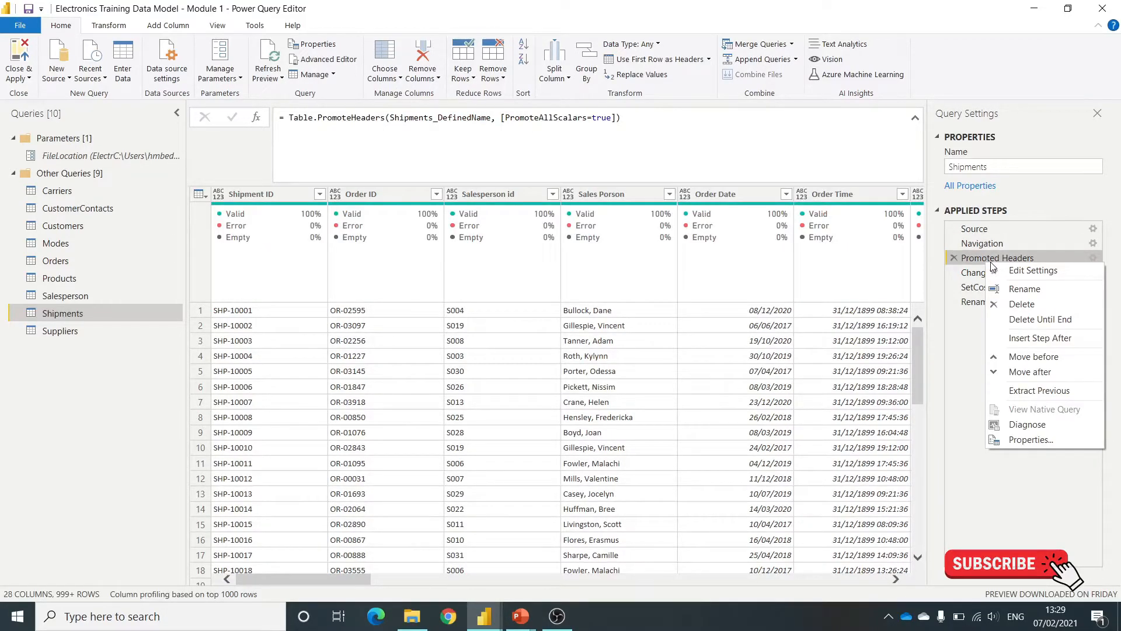
left_click(982, 259)
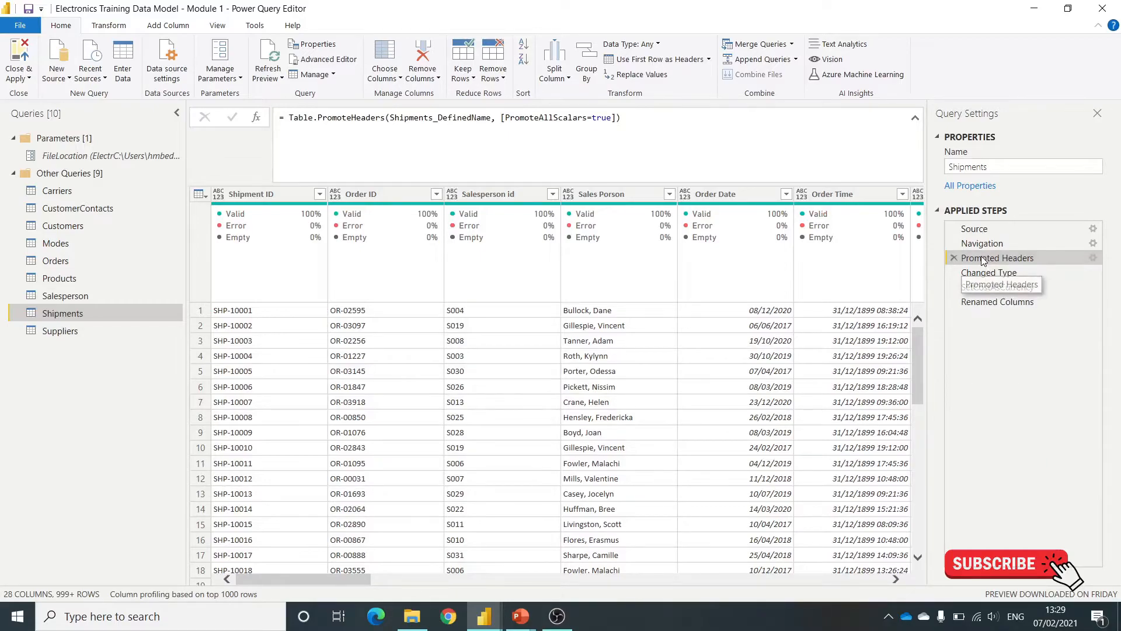
right_click(984, 261)
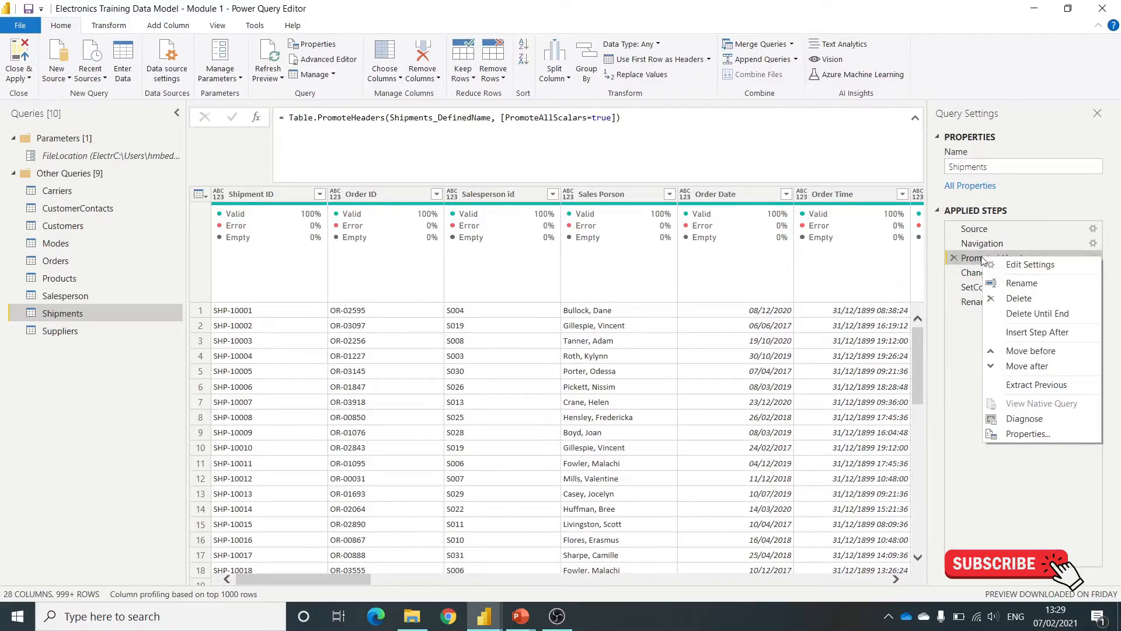
left_click(1025, 350)
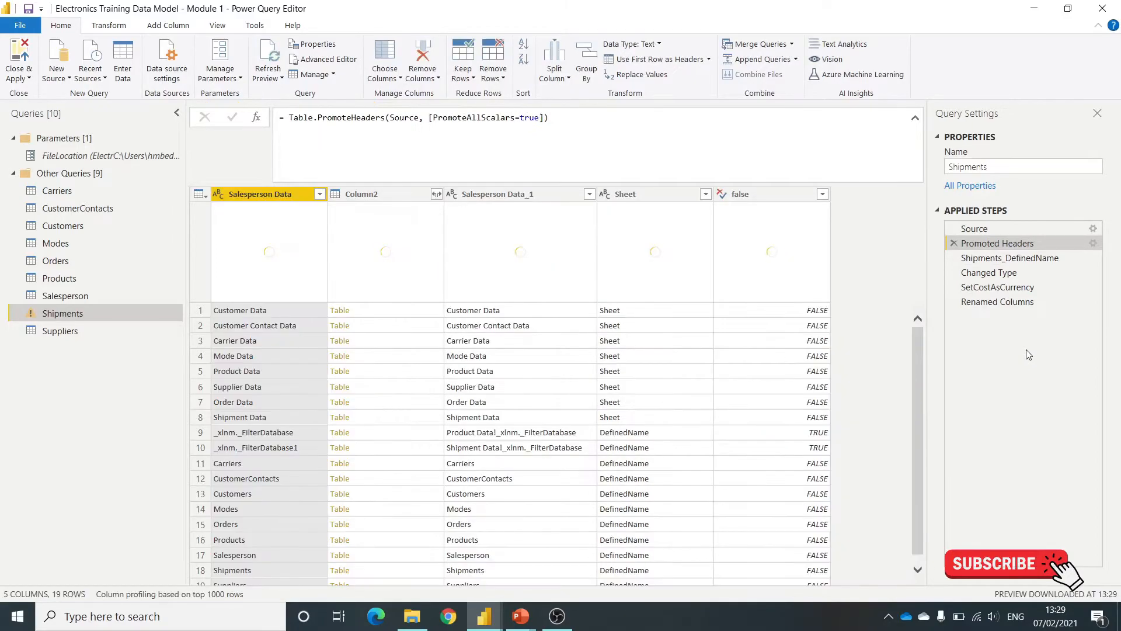
left_click(1044, 257)
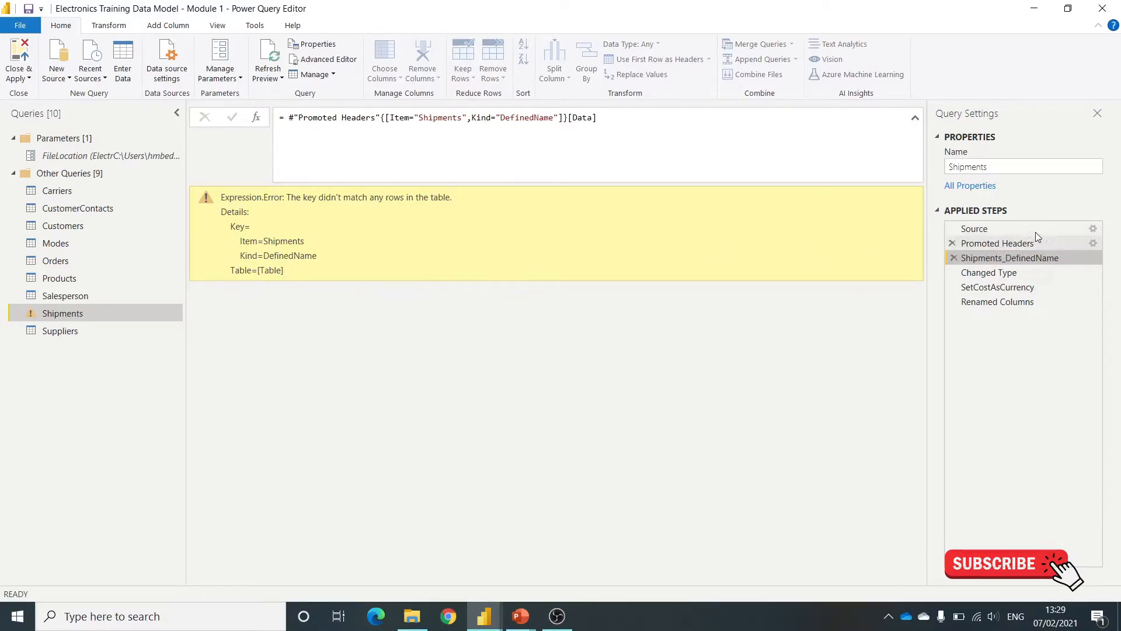
left_click(987, 246)
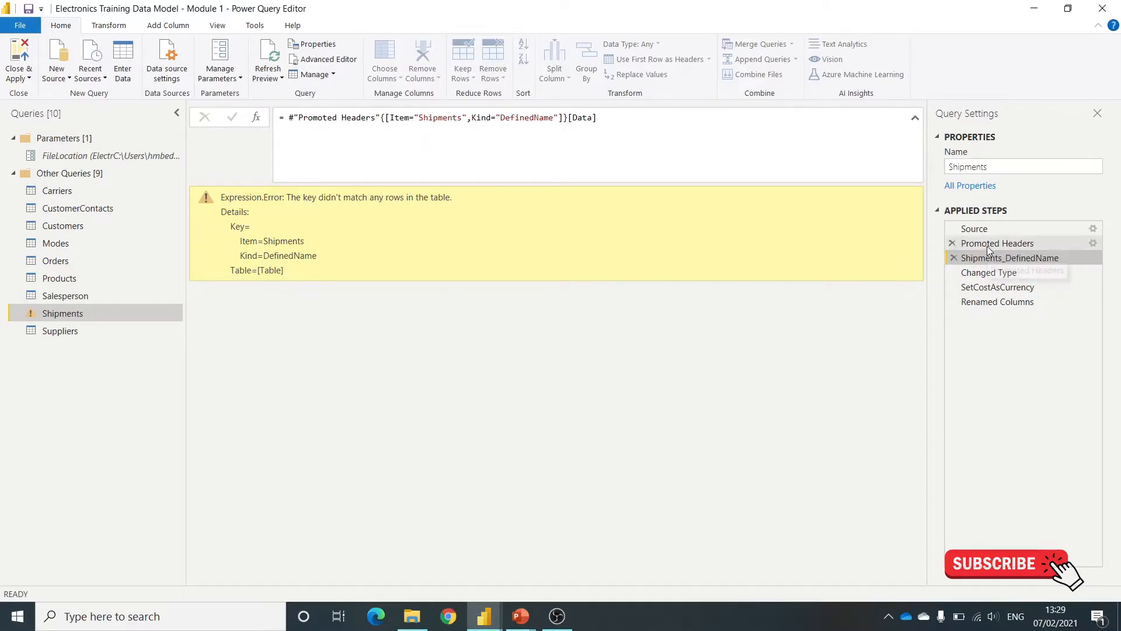